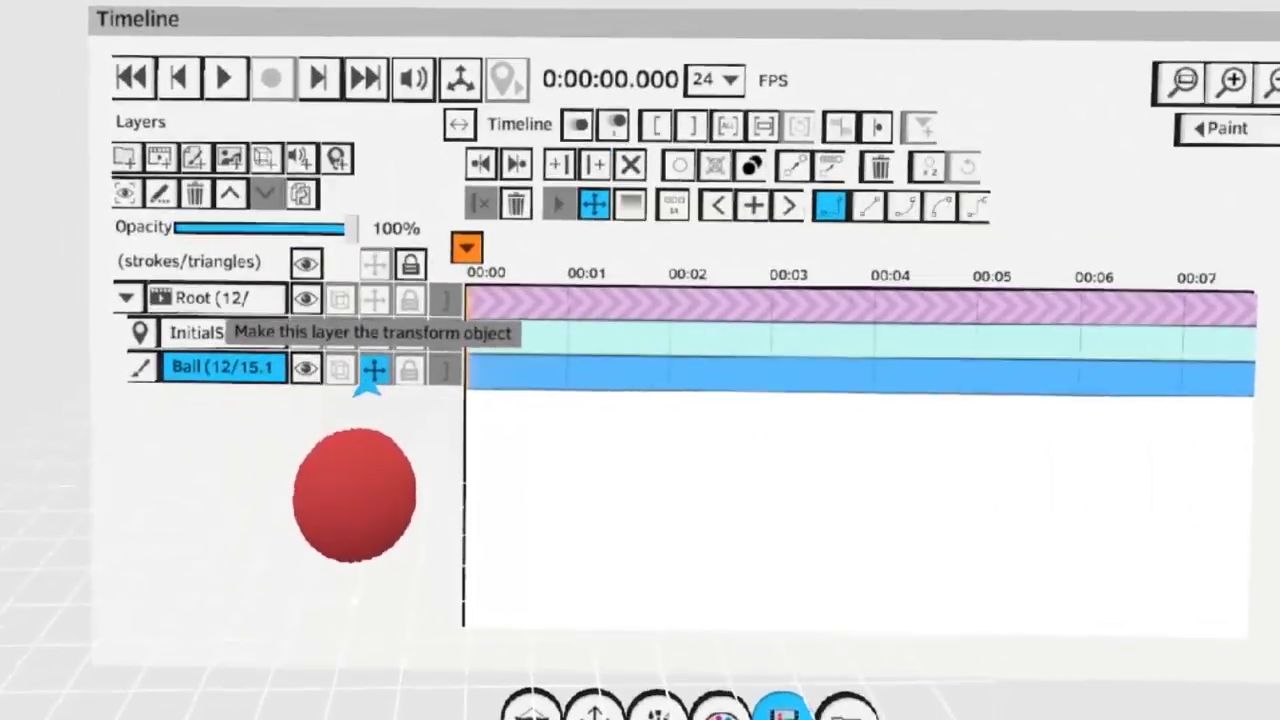
Make Ball the transform object and add a transform key at 1.916 s with the ball moved to the right.
click(365, 378)
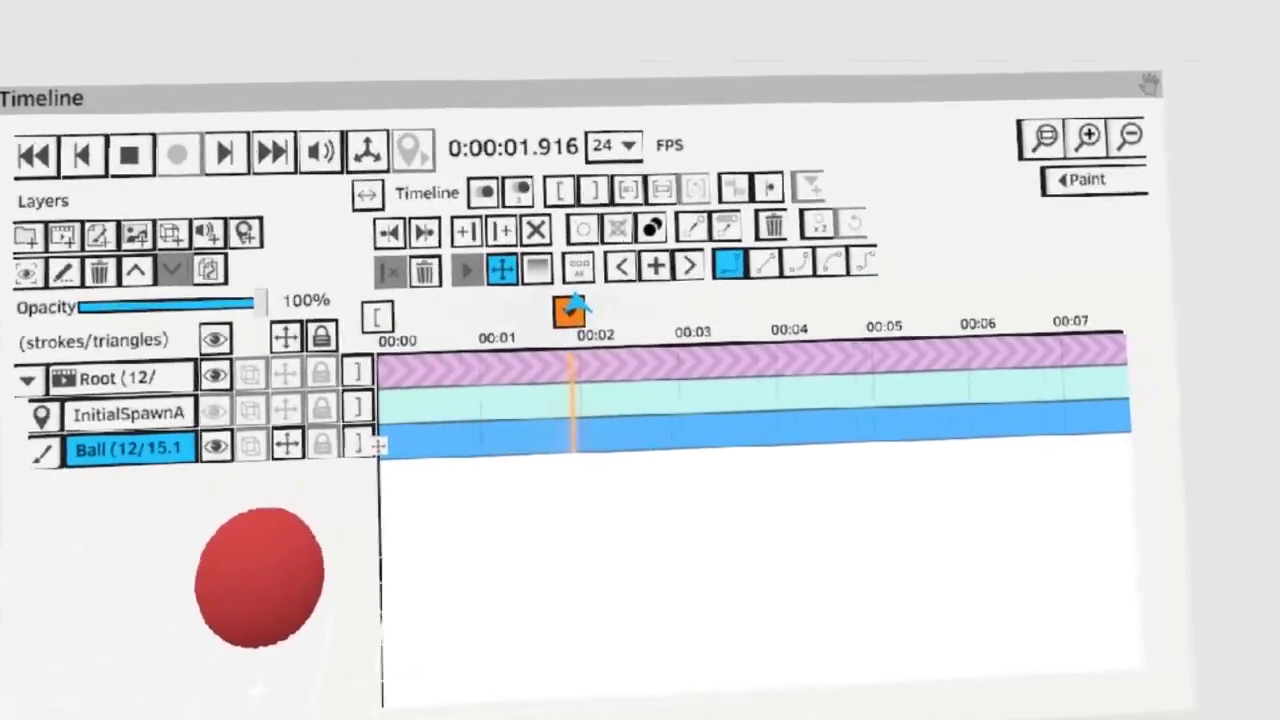
click(655, 265)
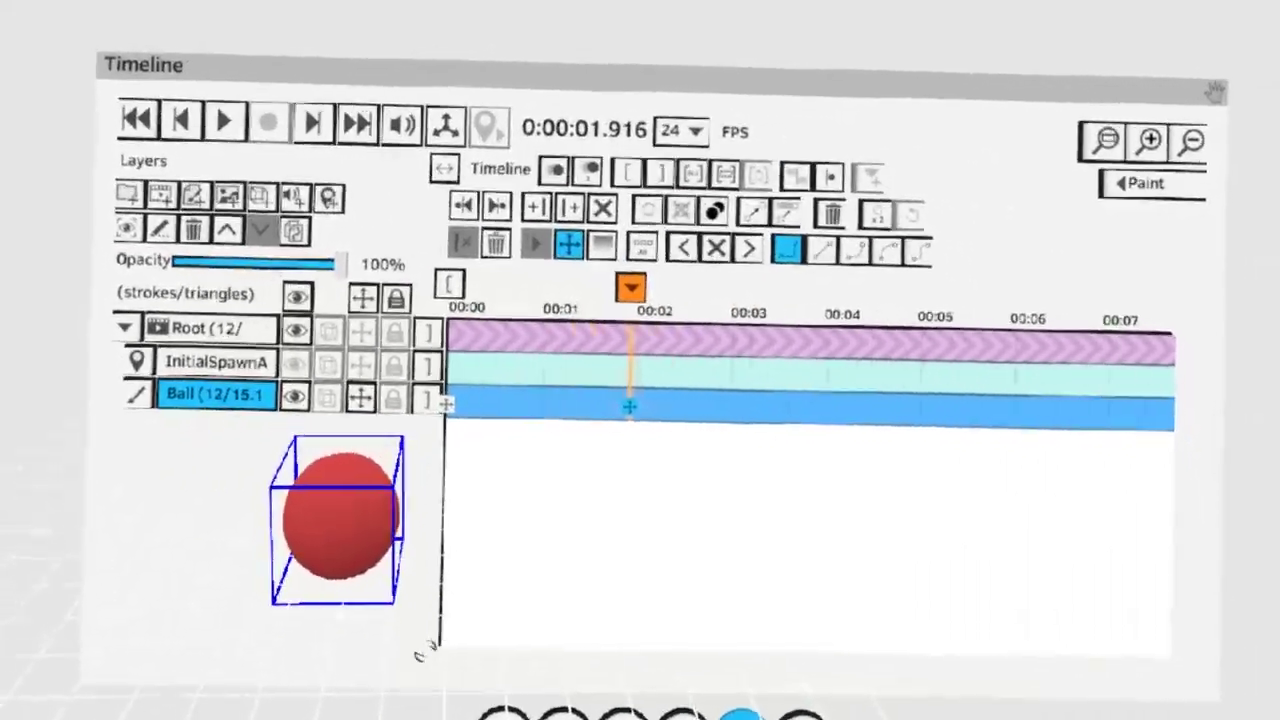
drag(422, 652, 863, 609)
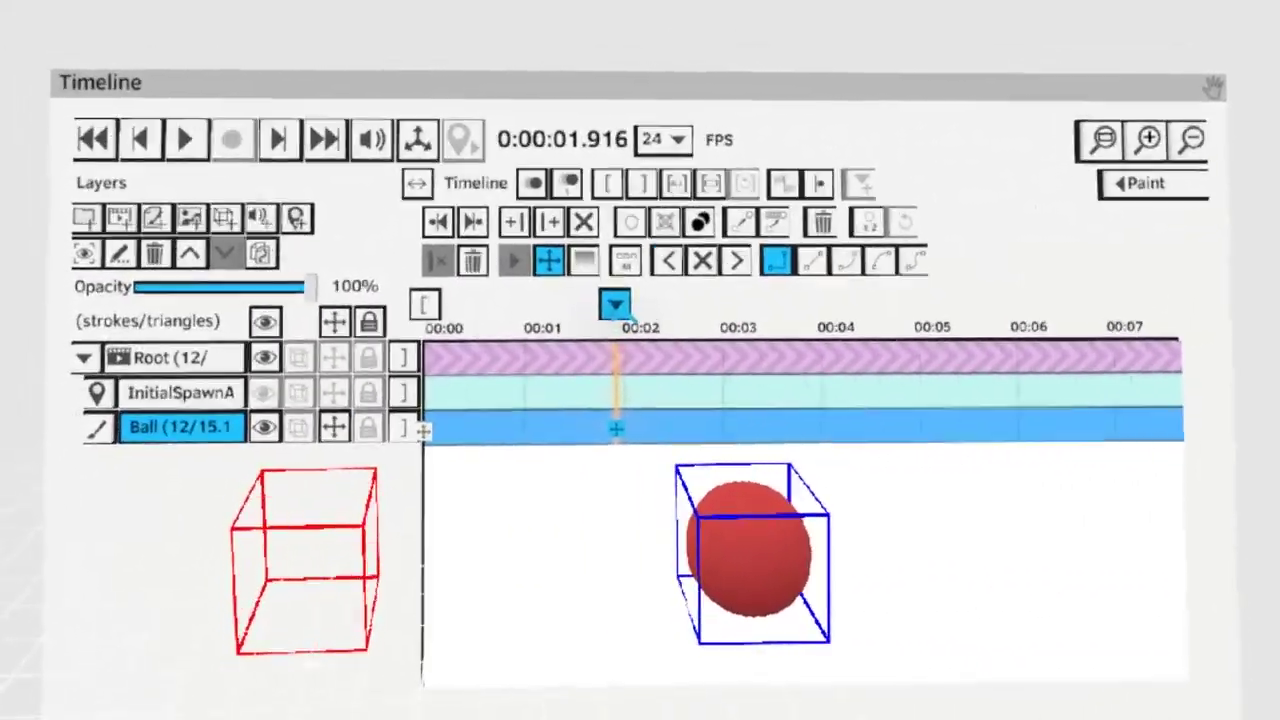
Set the Ball layer's first transform key to linear interpolation and play the movement from the start.
mouse_move(605, 326)
mouse_down()
mouse_move(503, 305)
mouse_move(497, 333)
mouse_move(655, 285)
mouse_move(491, 303)
mouse_move(669, 303)
mouse_move(510, 335)
mouse_move(564, 325)
mouse_up()
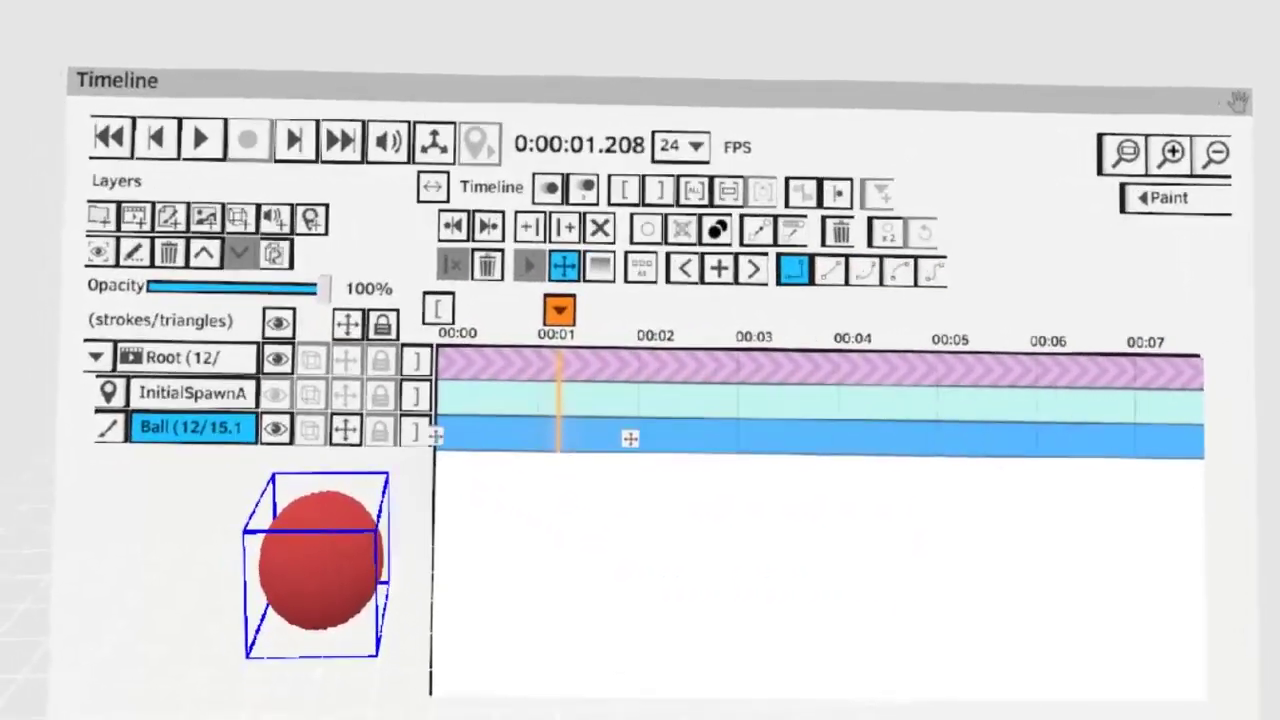
drag(559, 309, 424, 318)
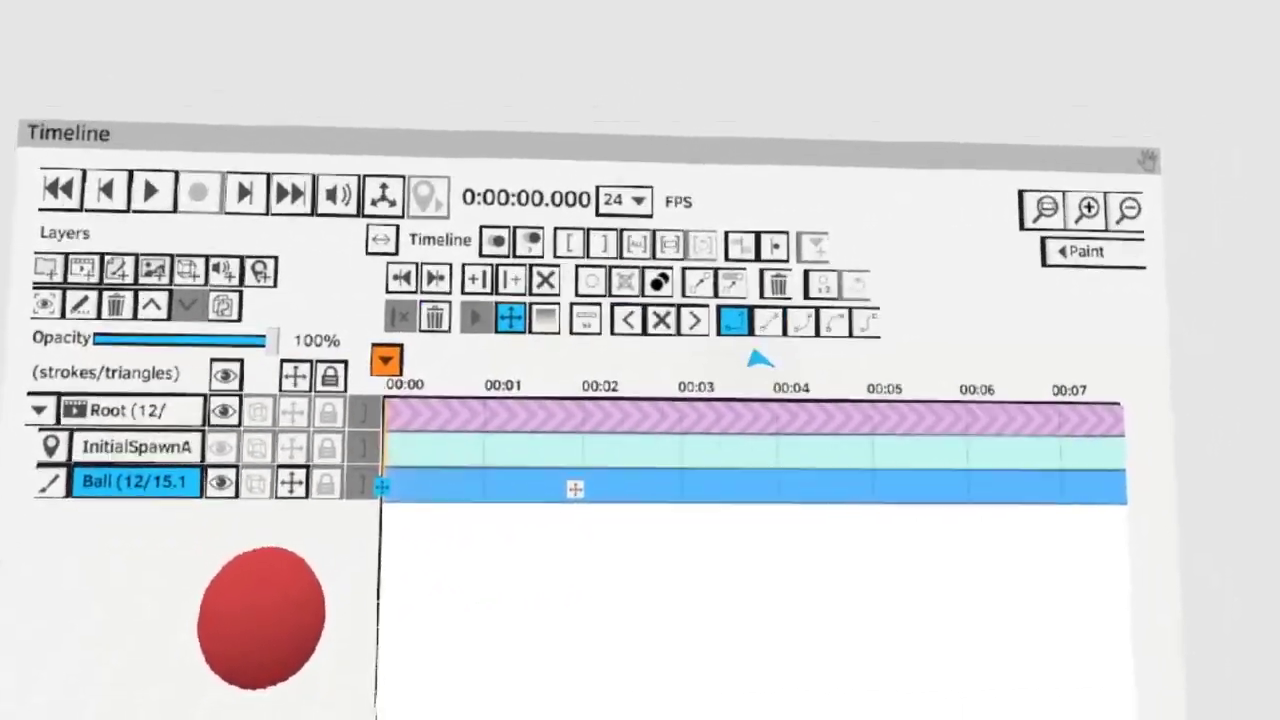
click(780, 320)
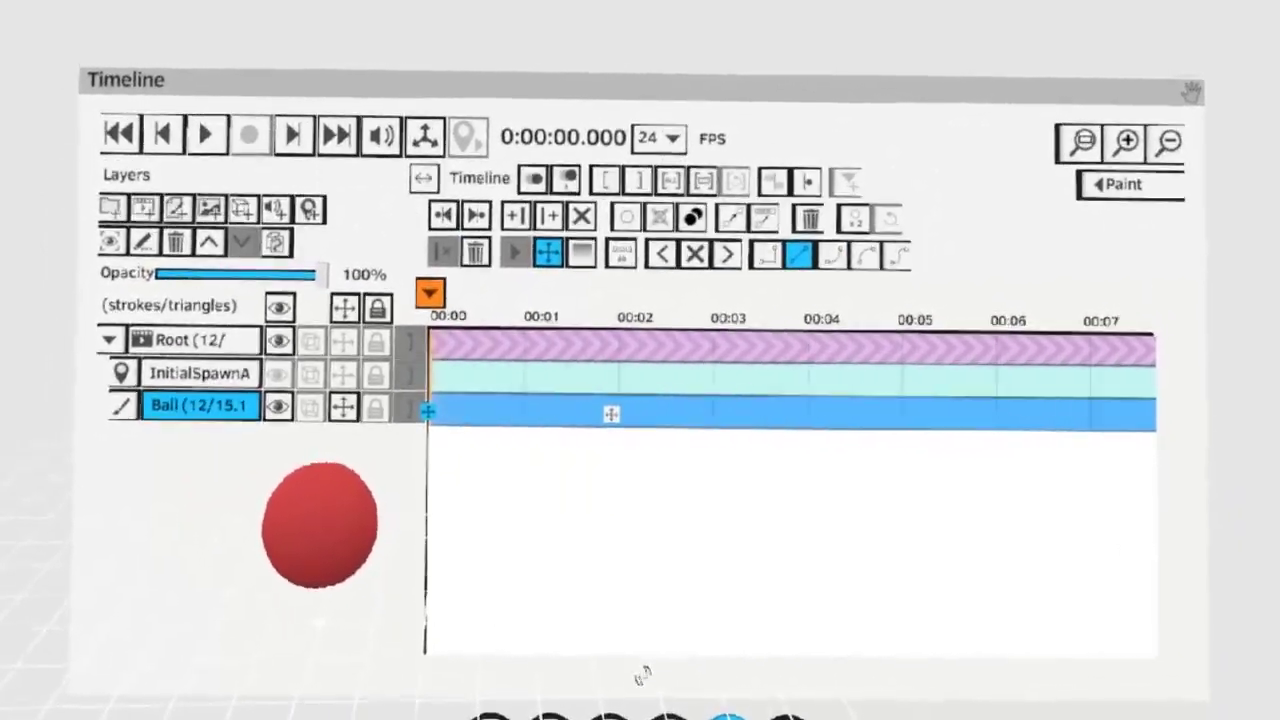
key(space)
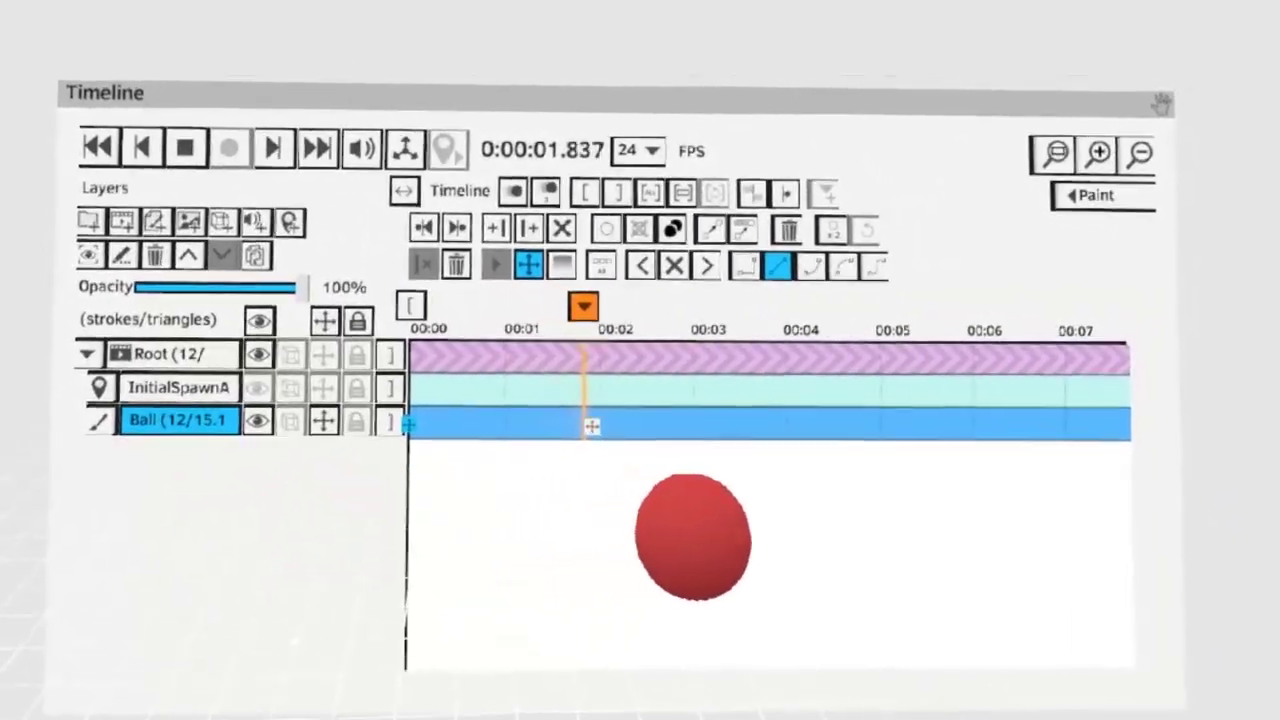
Add transform keys with the ball raised at 0.708 s and 1.208 s, and play the animation from the start.
key(Home)
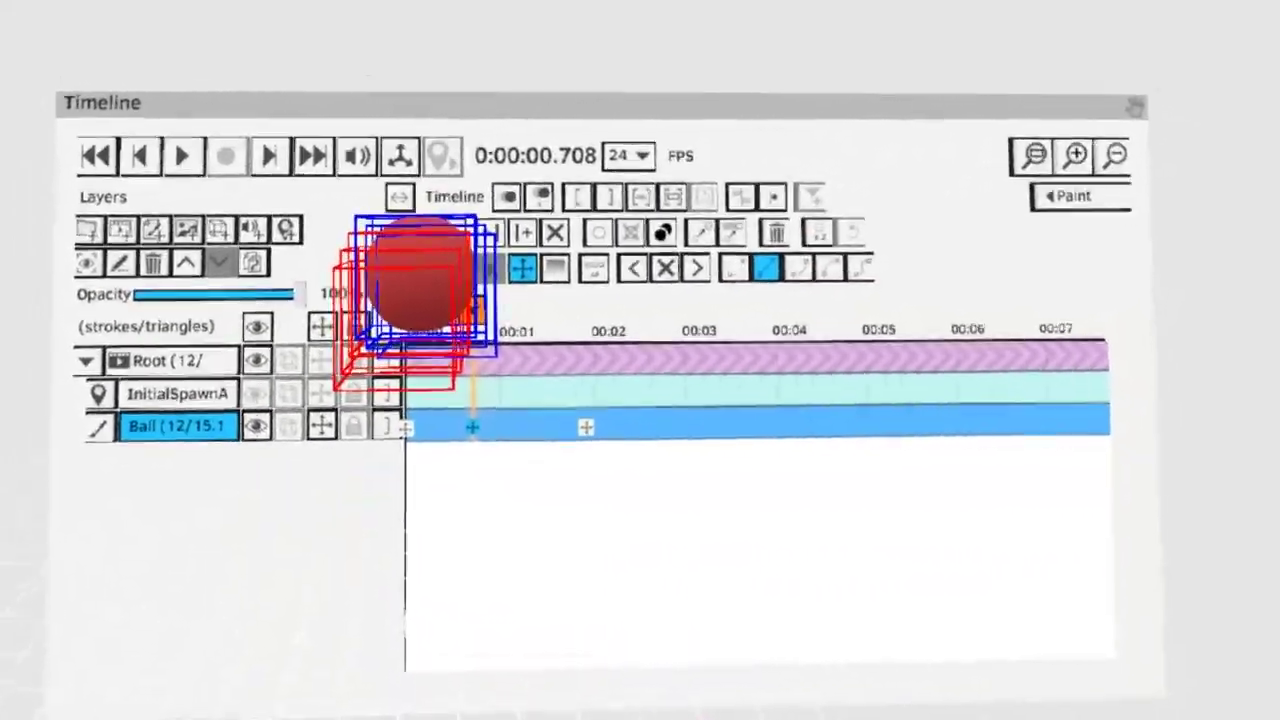
click(527, 337)
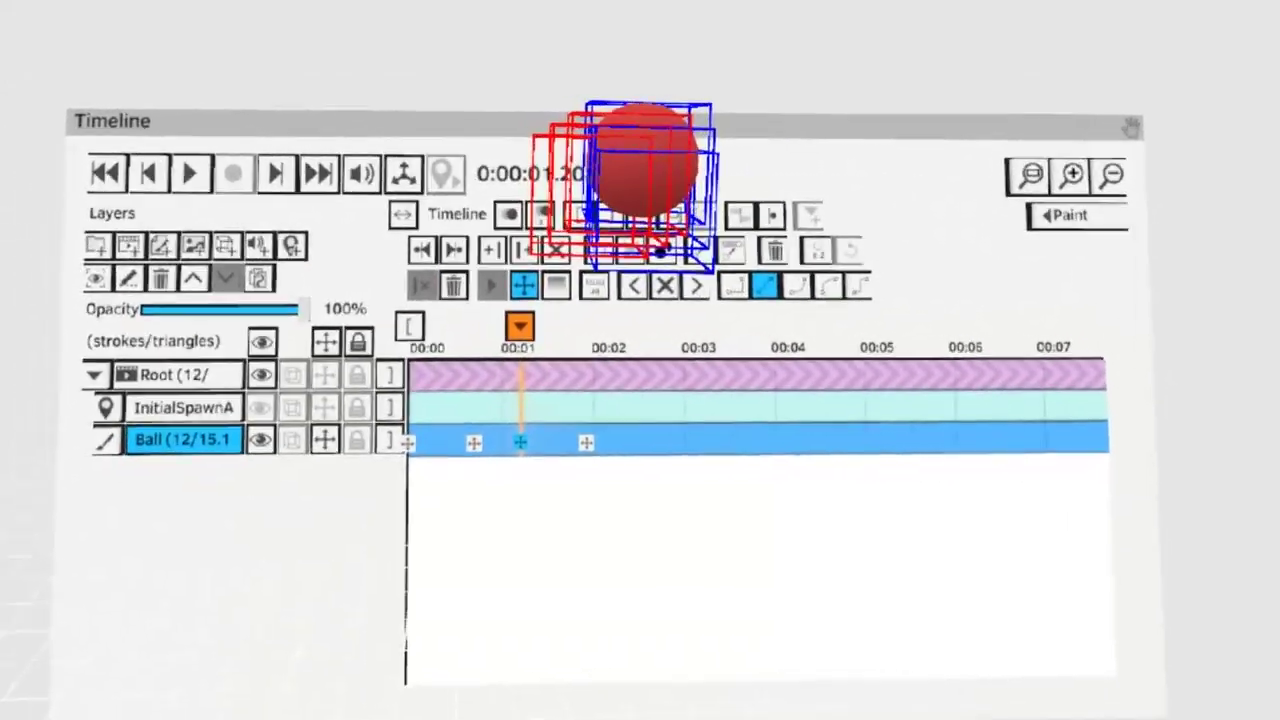
click(107, 170)
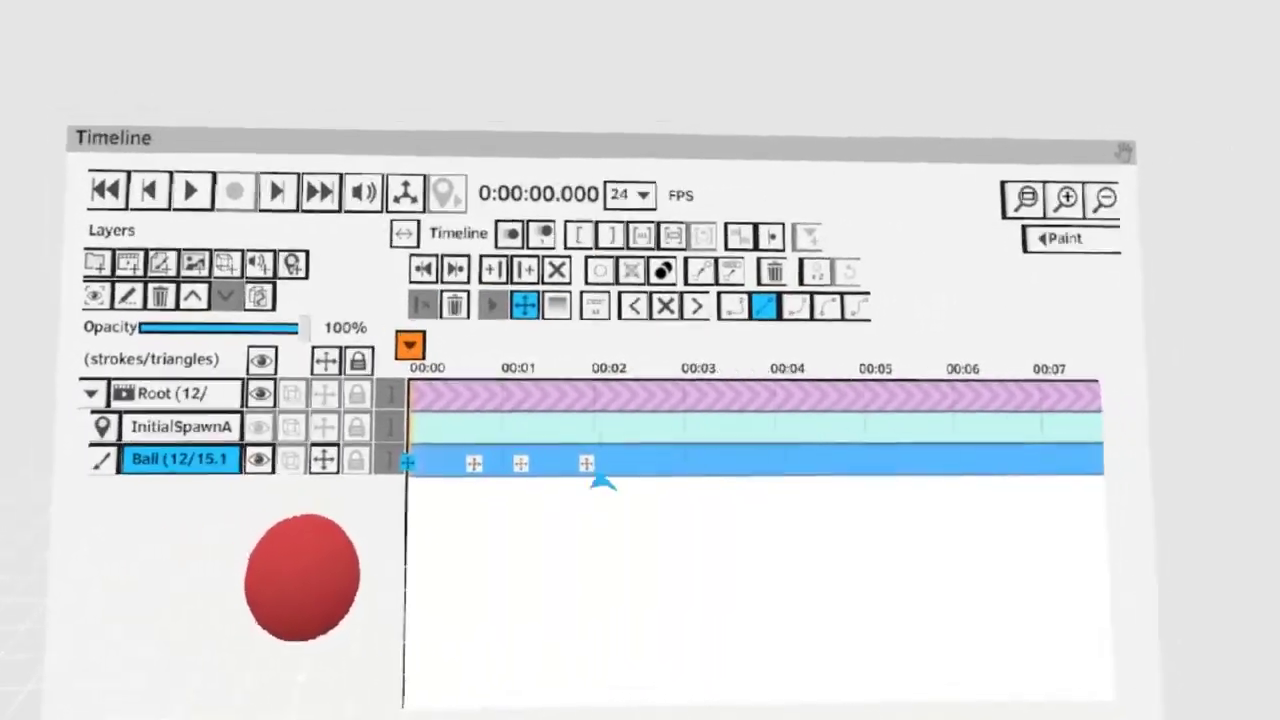
key(space)
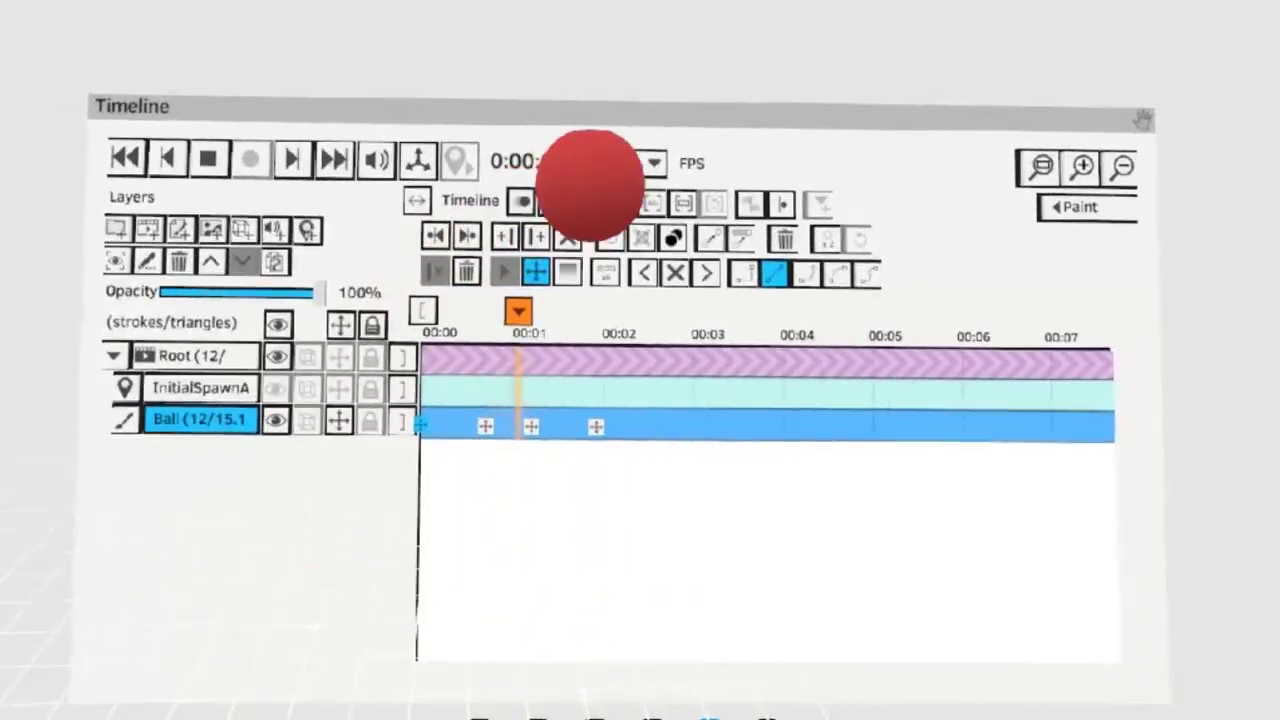
key(space)
Replace linear interpolation with easing on the keys at 0.708 s and 1.208 s, and play the animation from the start.
click(482, 445)
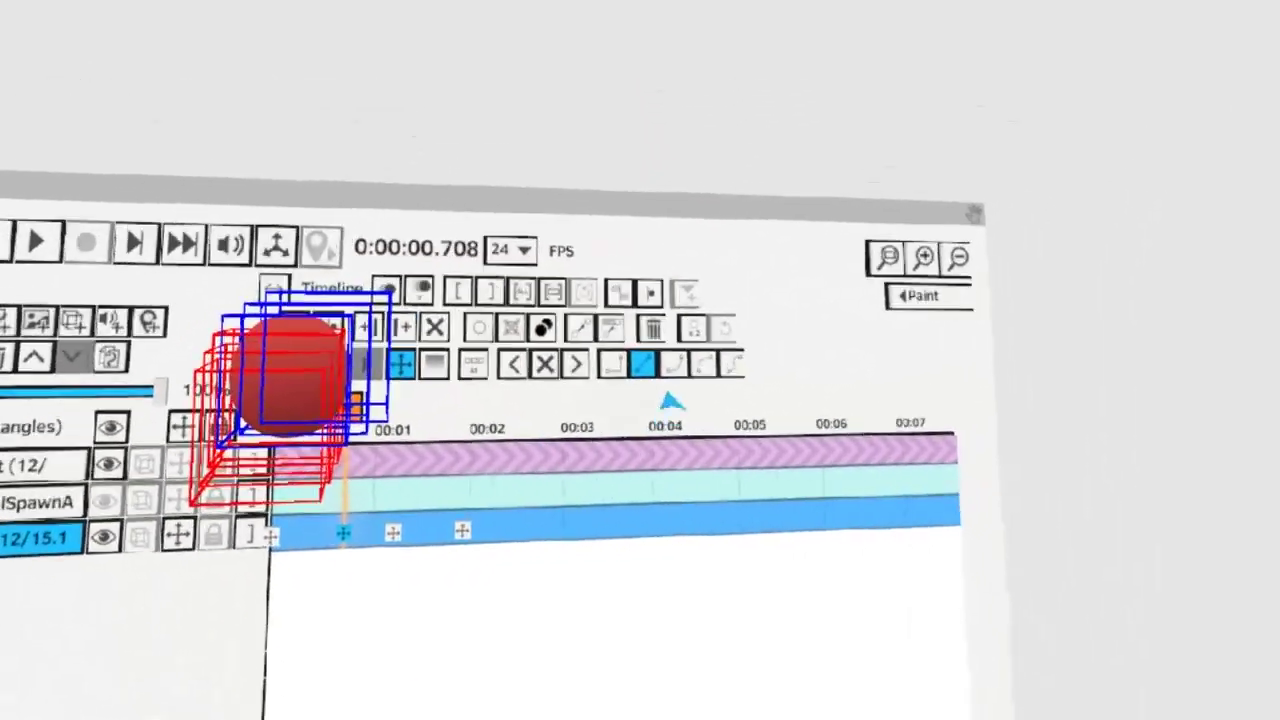
click(722, 347)
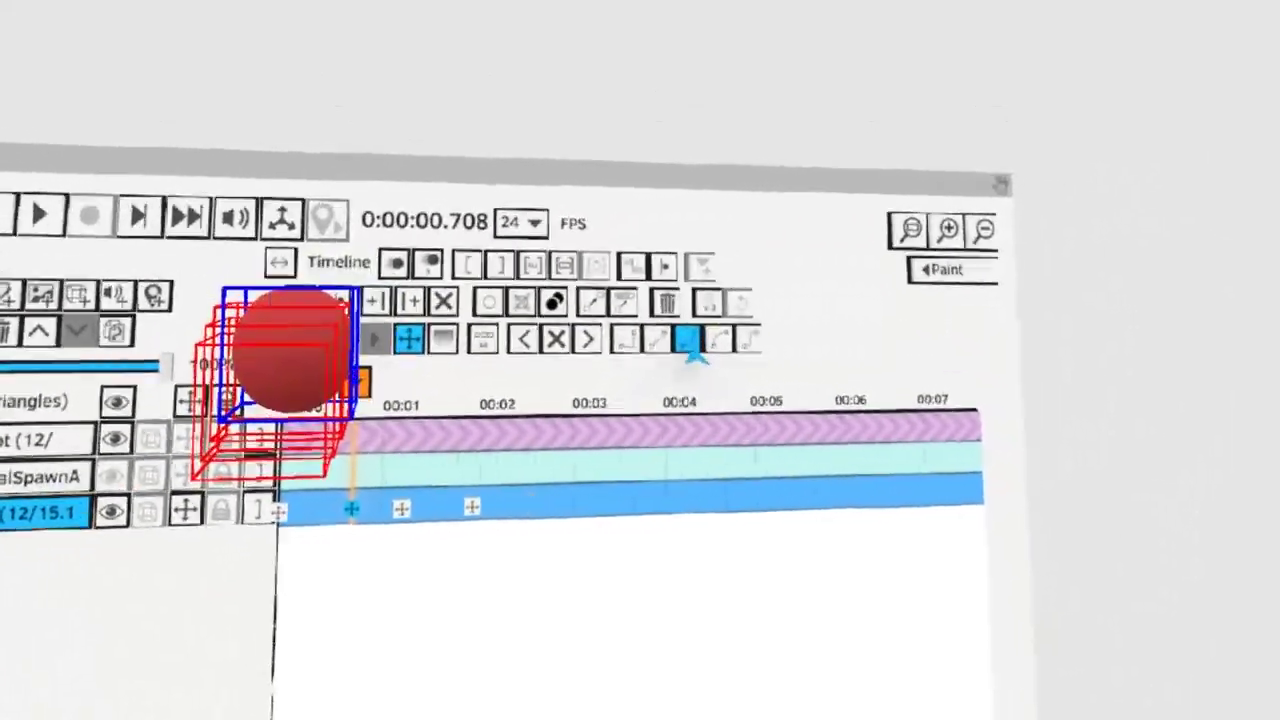
click(441, 485)
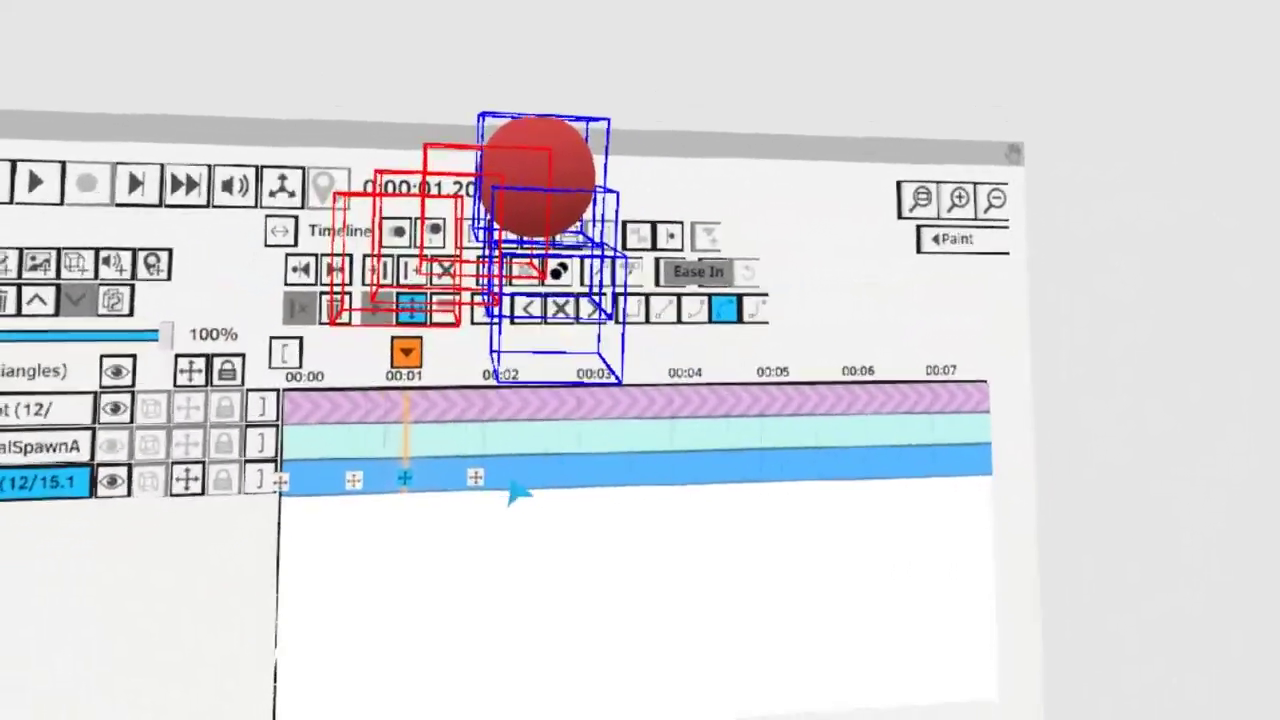
click(511, 485)
click(308, 491)
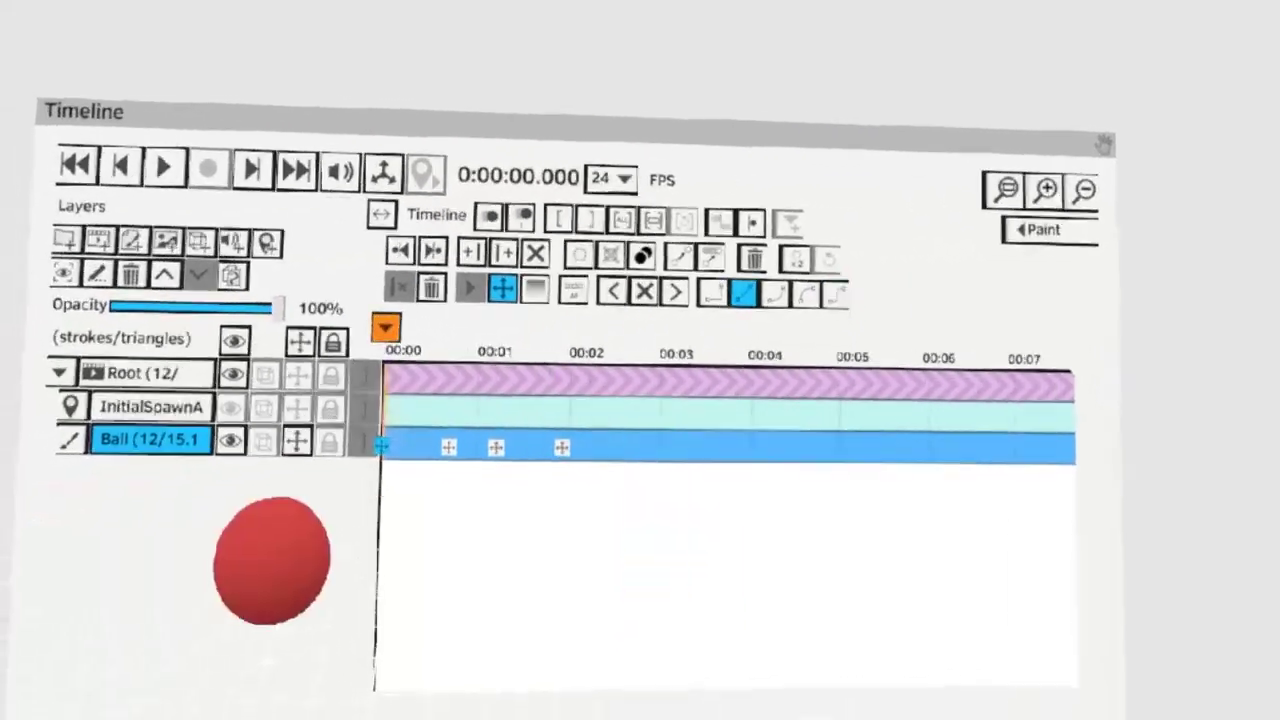
key(space)
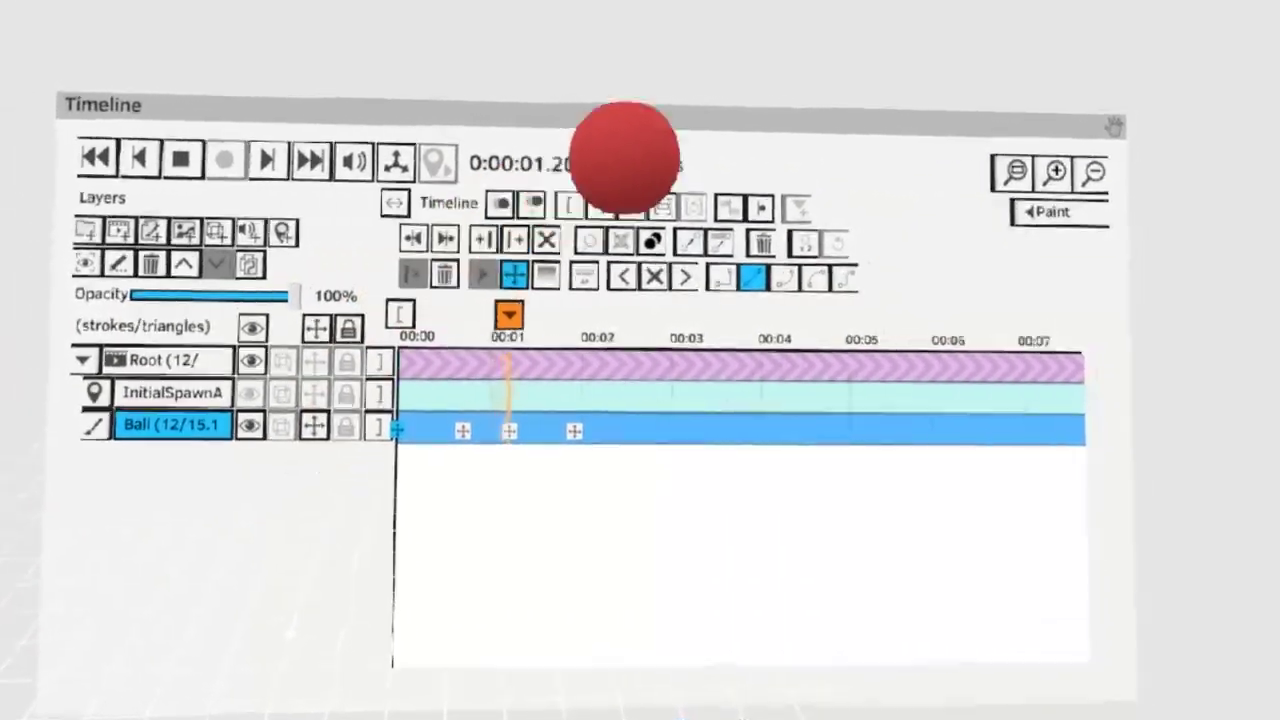
Select all transform keys on the Ball layer and delete them.
key(Home)
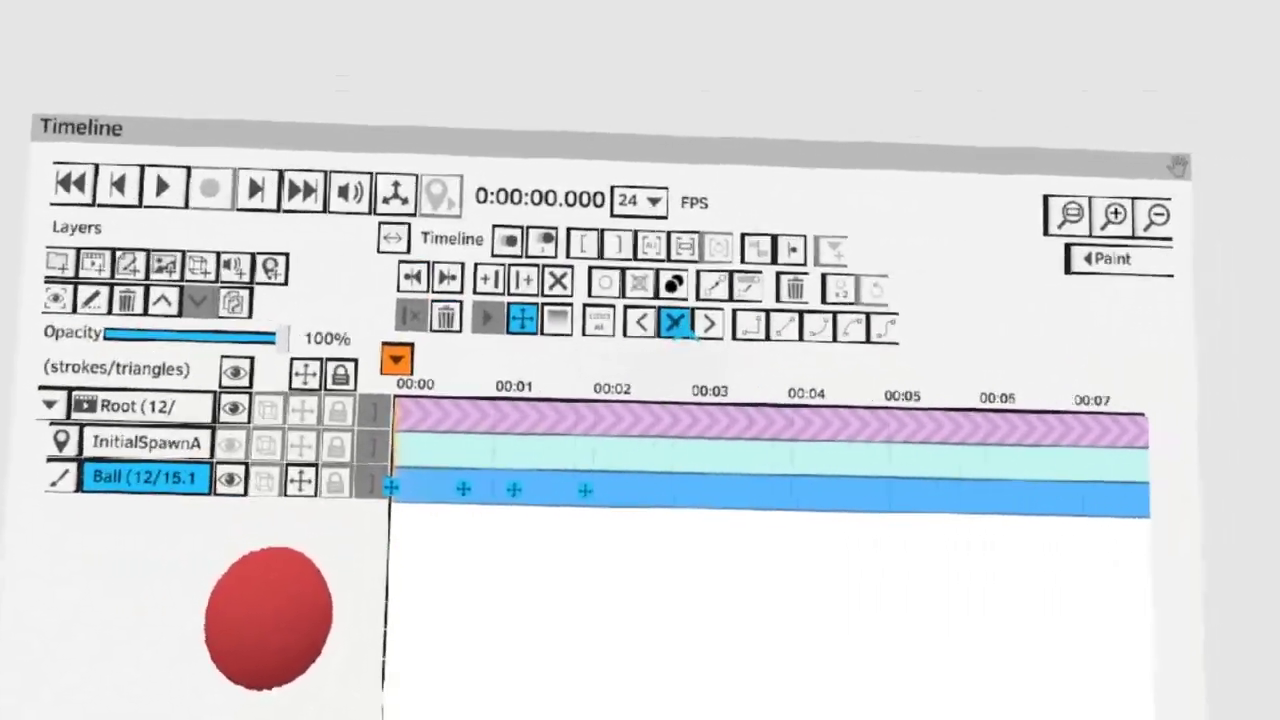
click(694, 316)
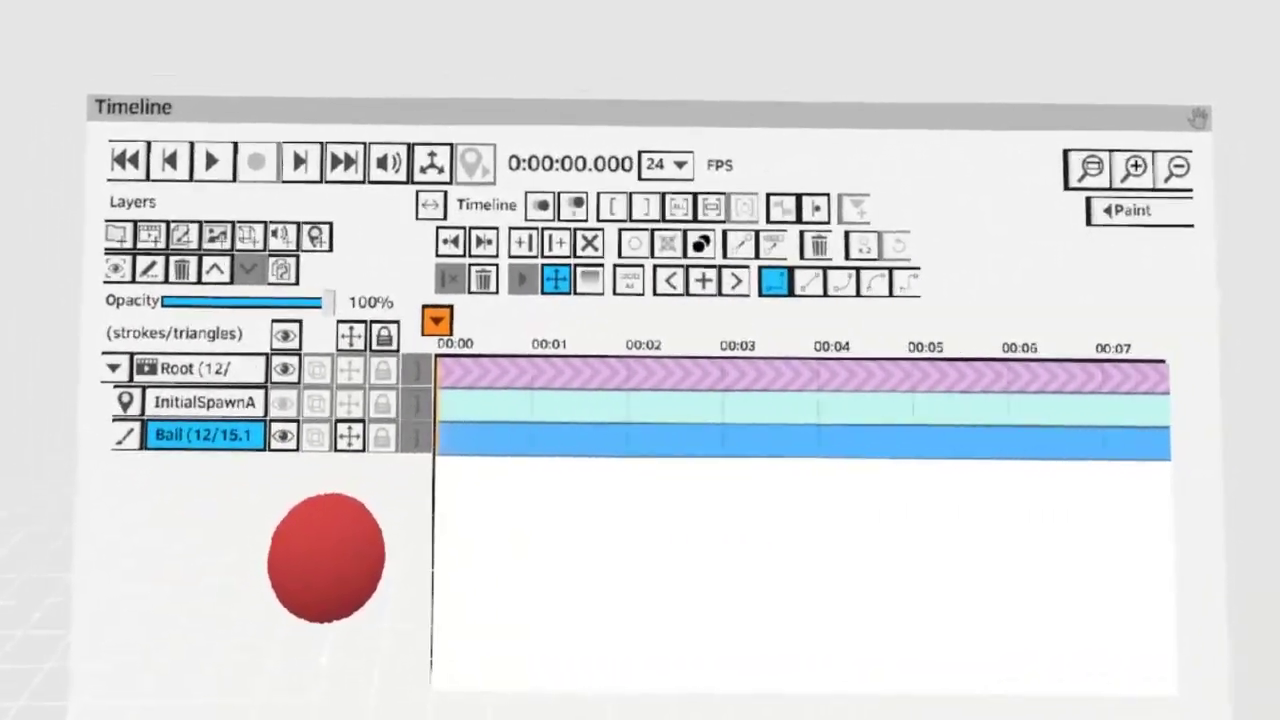
Add transform keys to the Ball layer at 0 s and 2.000 s with the ball in its resting position.
click(706, 316)
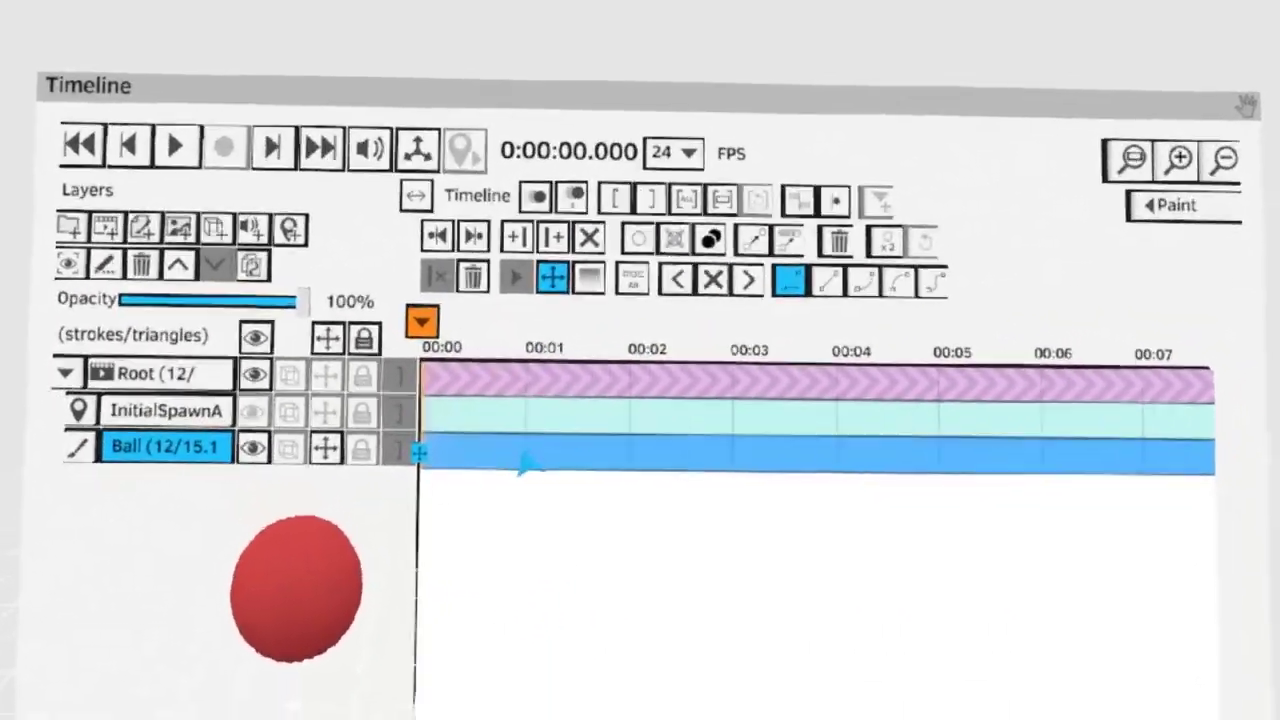
drag(526, 462, 607, 472)
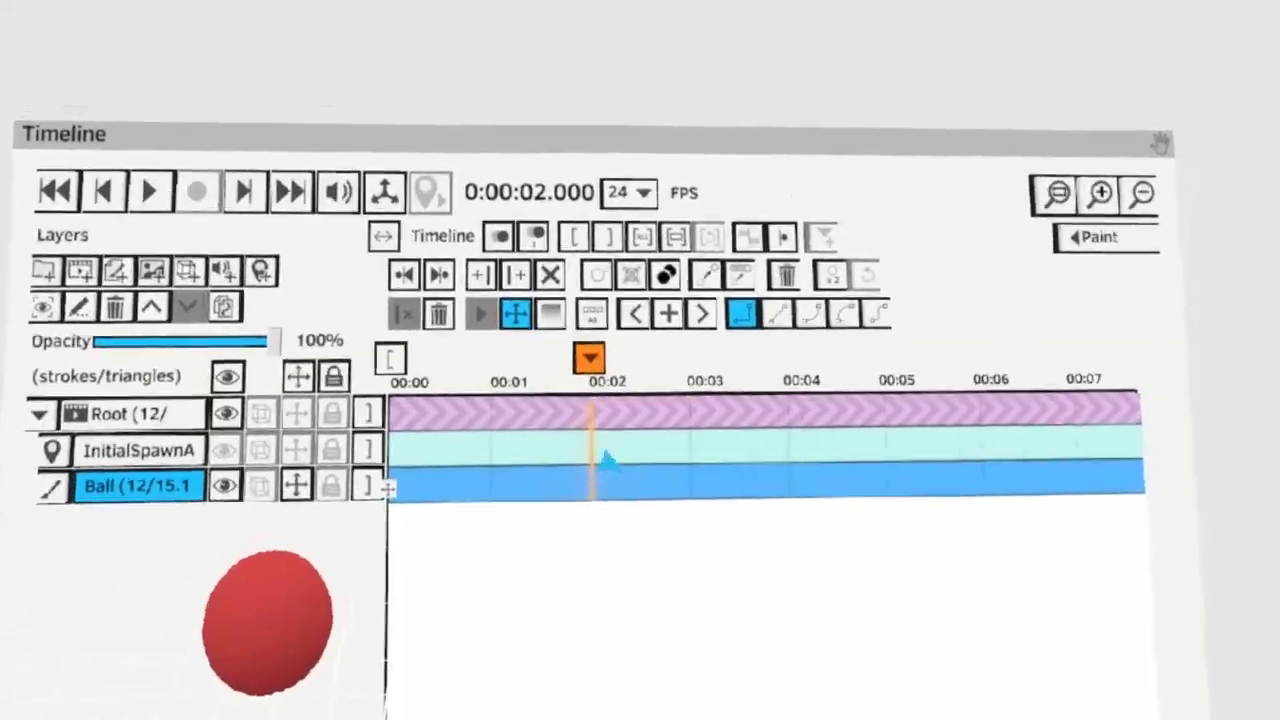
click(653, 353)
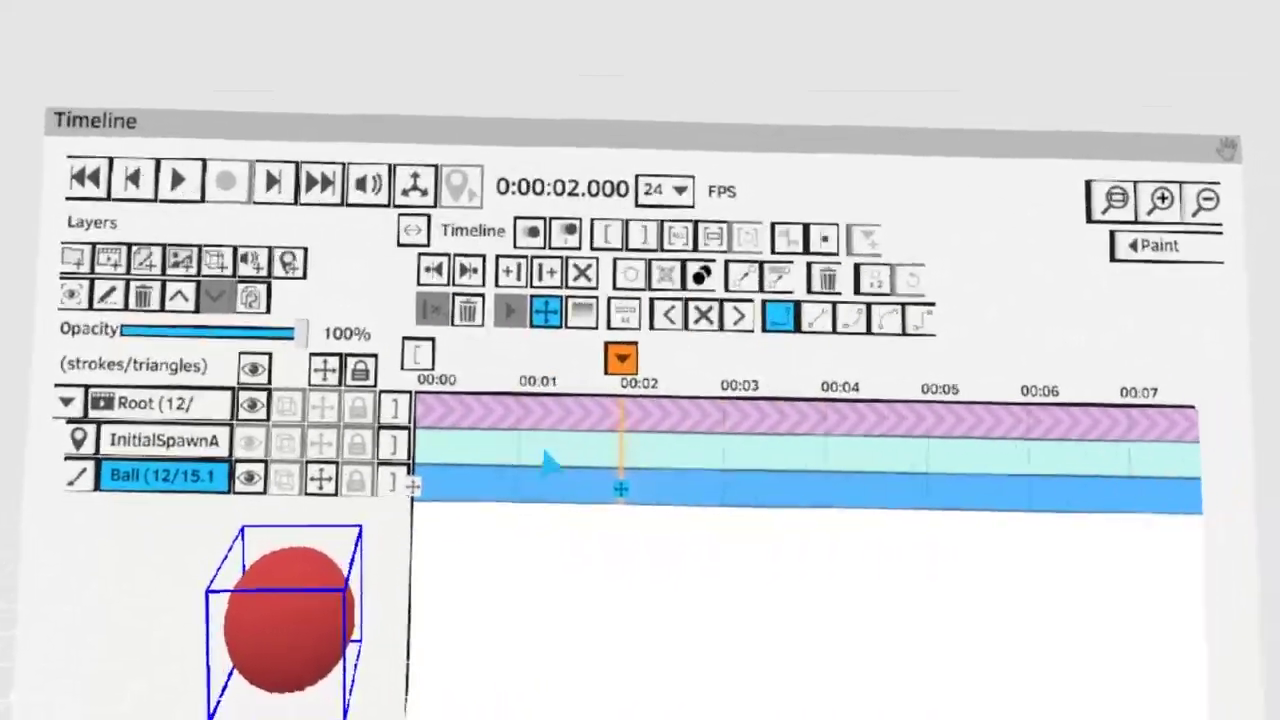
Add a transform key at 1.000 s and raise the ball straight up to the peak of its bounce.
click(545, 450)
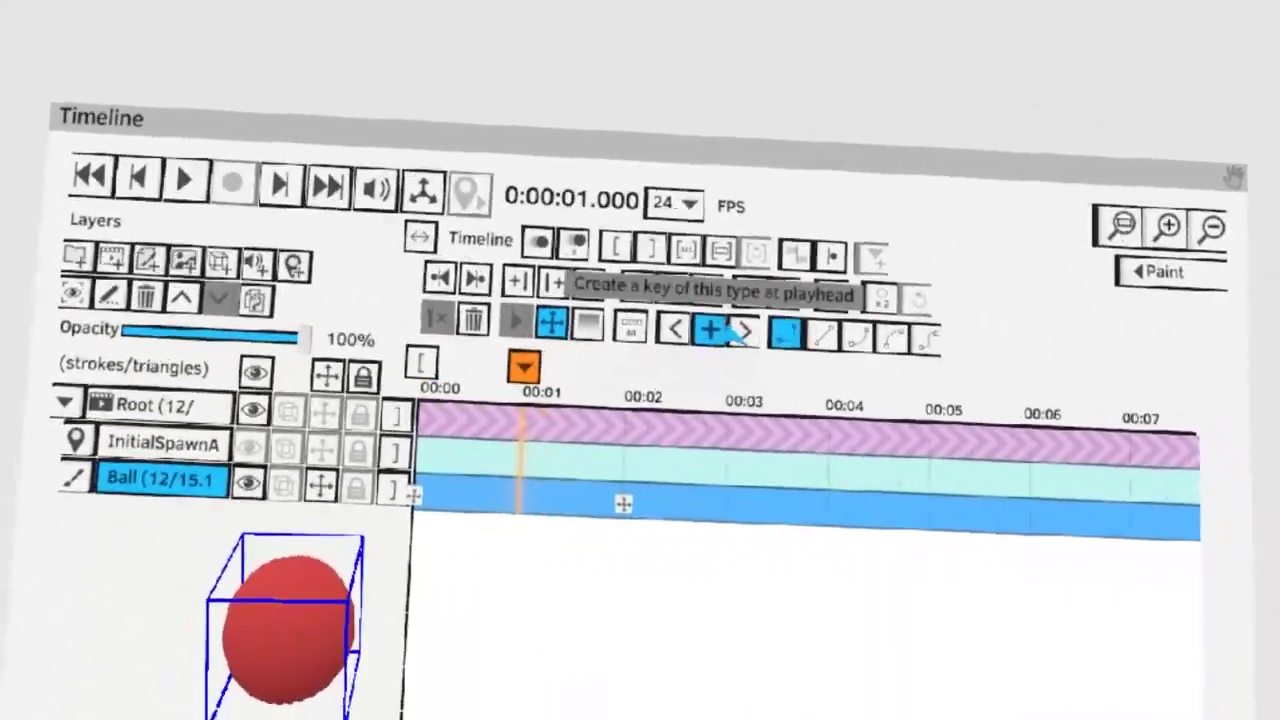
click(728, 330)
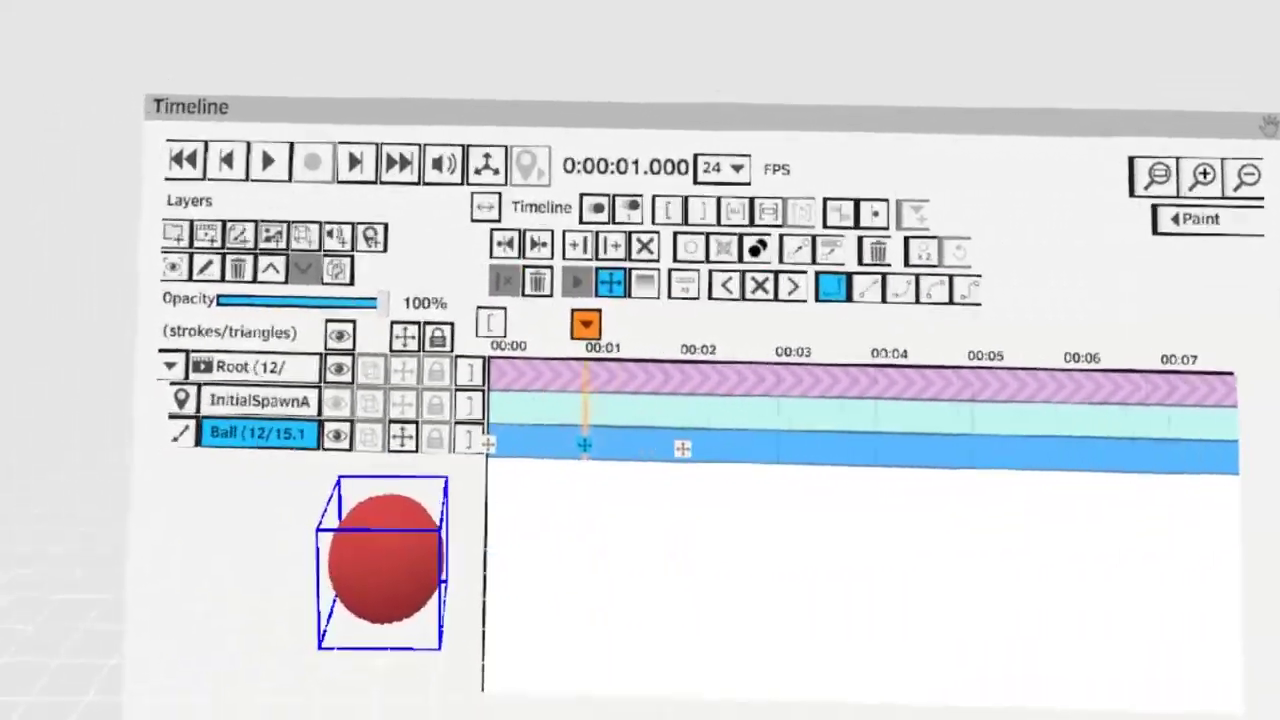
drag(386, 588, 398, 265)
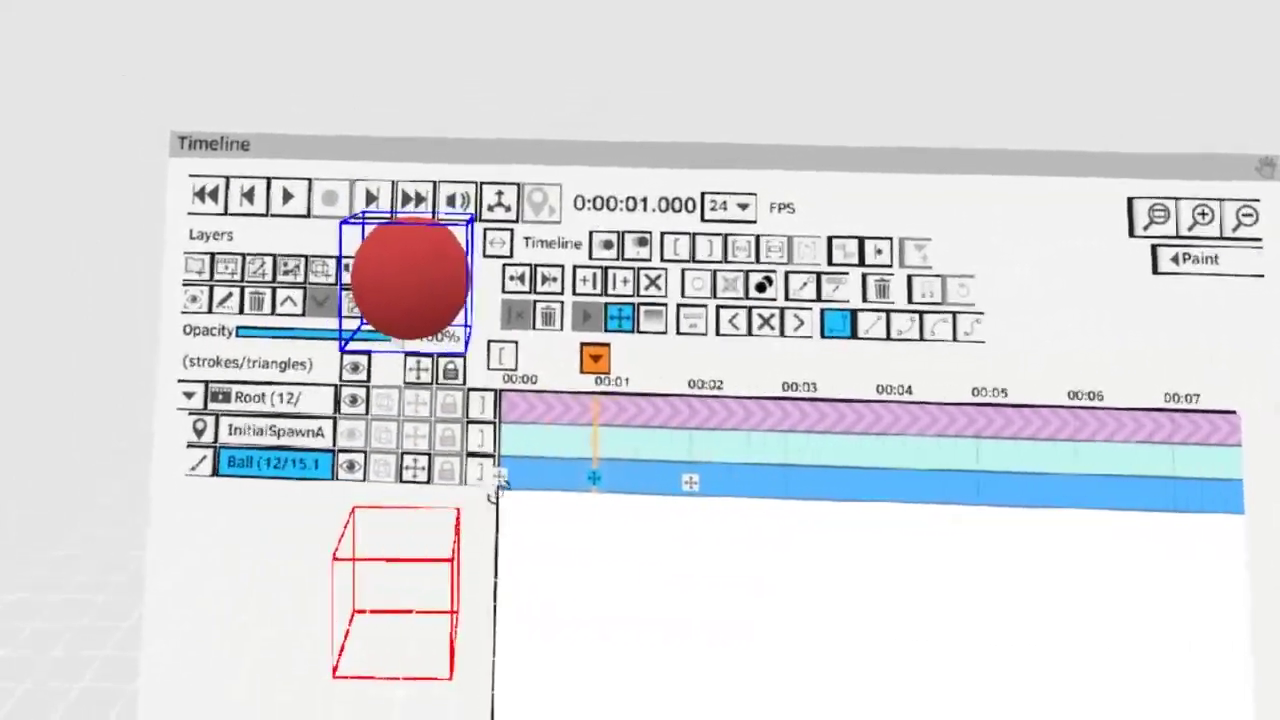
Apply Ease In & Out to all three Ball keys and play the bounce from the start.
drag(601, 350, 520, 344)
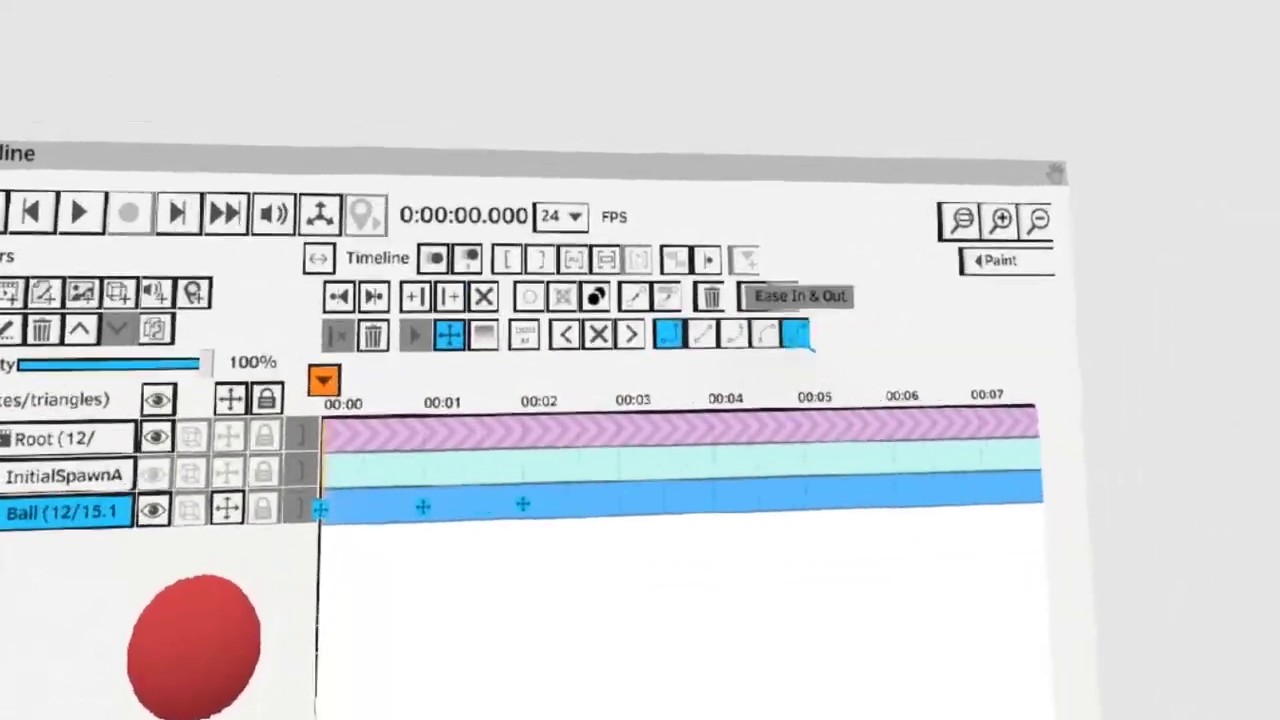
click(840, 321)
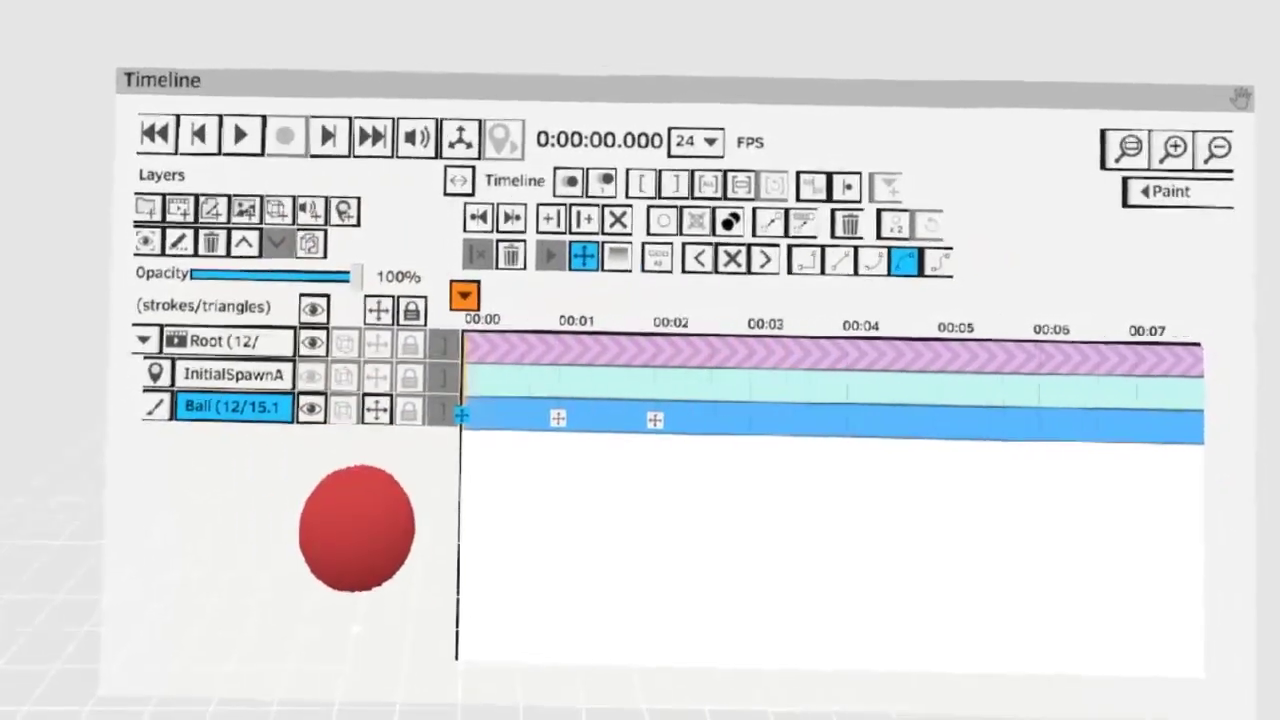
key(space)
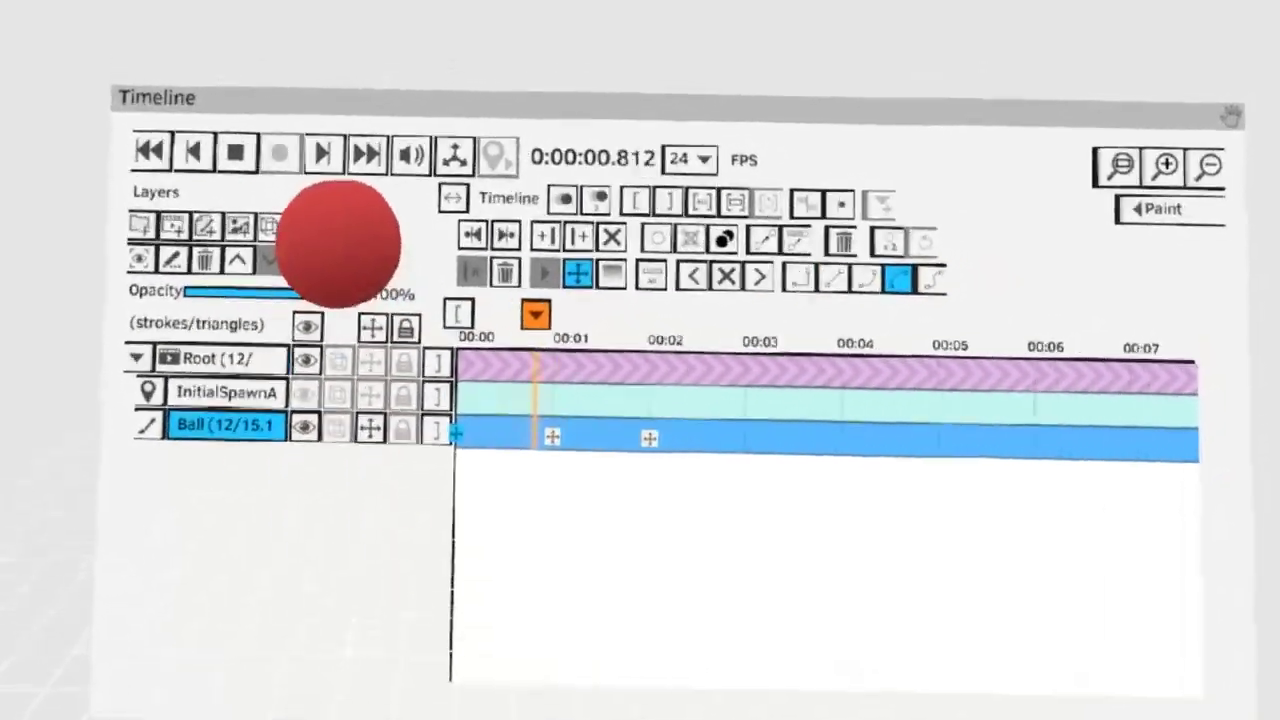
key(space)
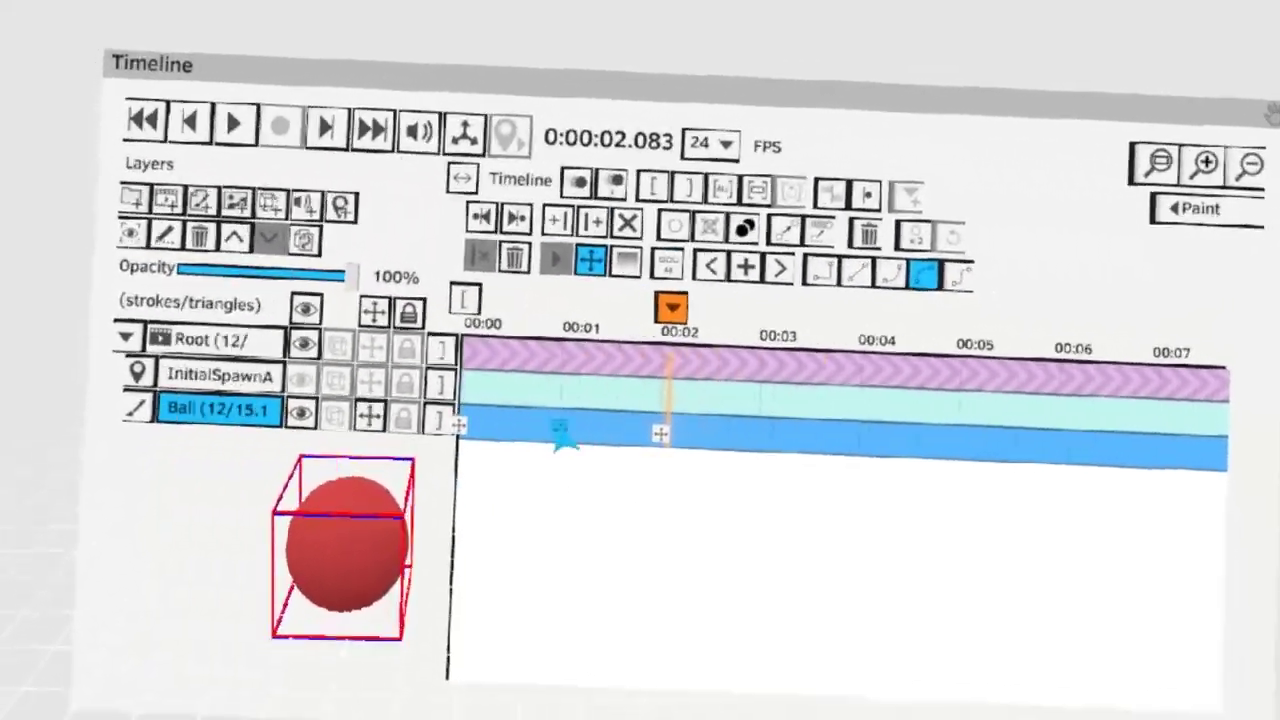
Move the middle key to about 0.4 s and the last key to 0.875 s, and play the faster bounce.
click(562, 452)
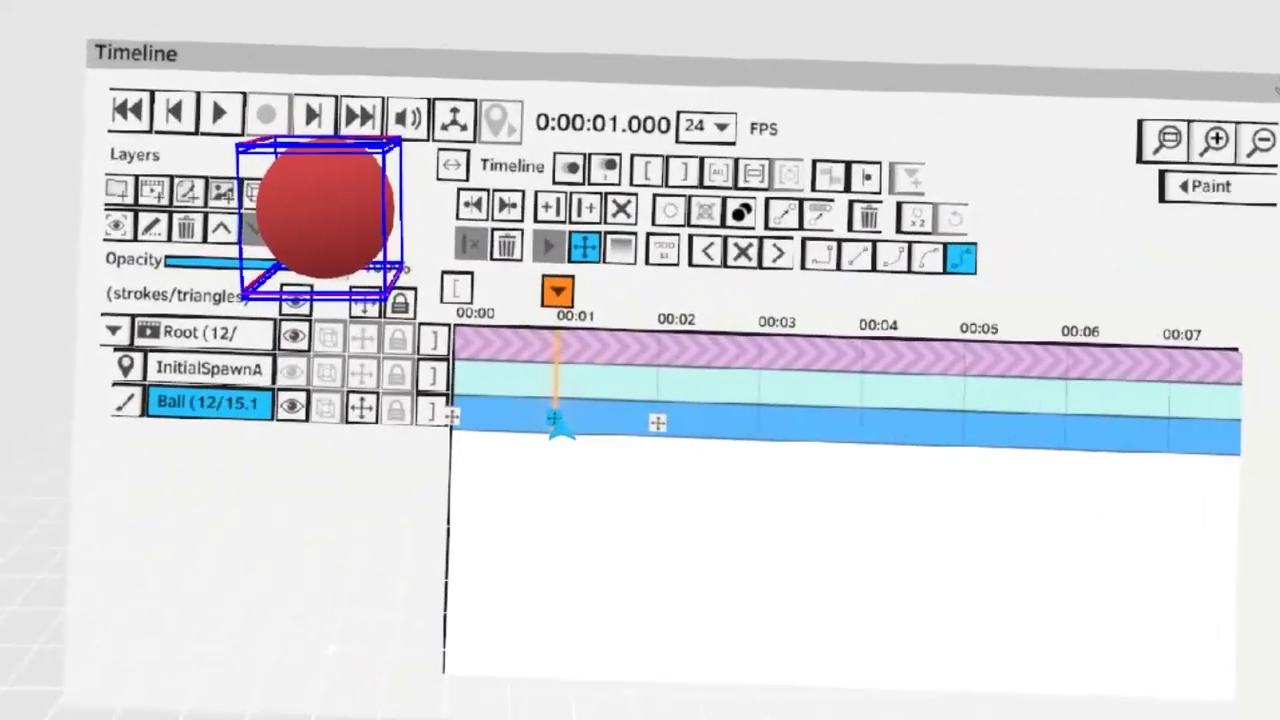
drag(560, 425, 502, 449)
drag(640, 428, 523, 440)
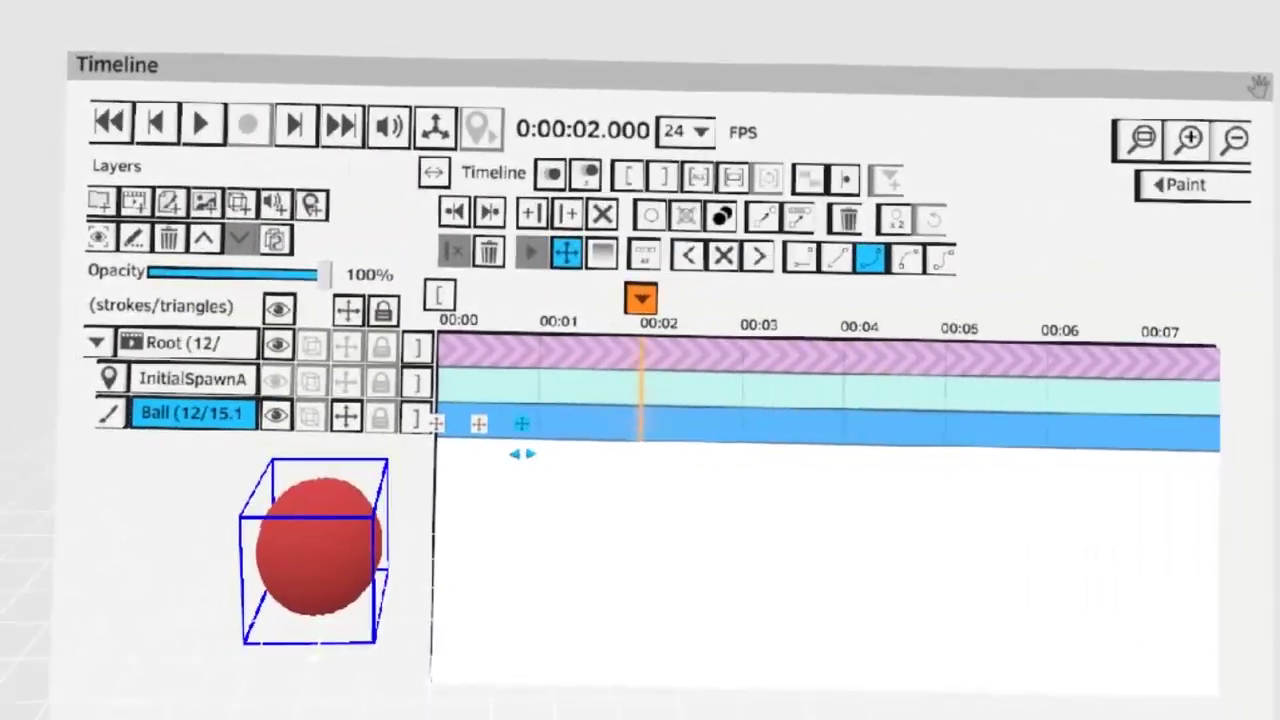
key(Home)
key(space)
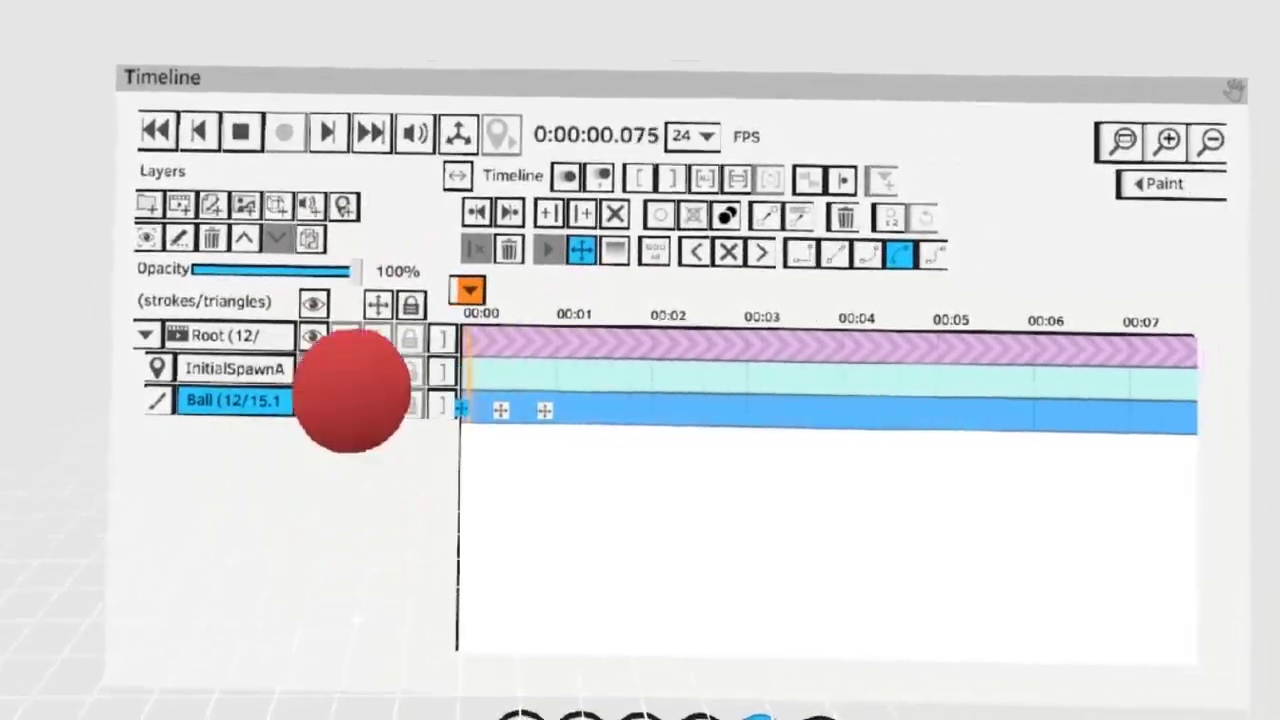
key(space)
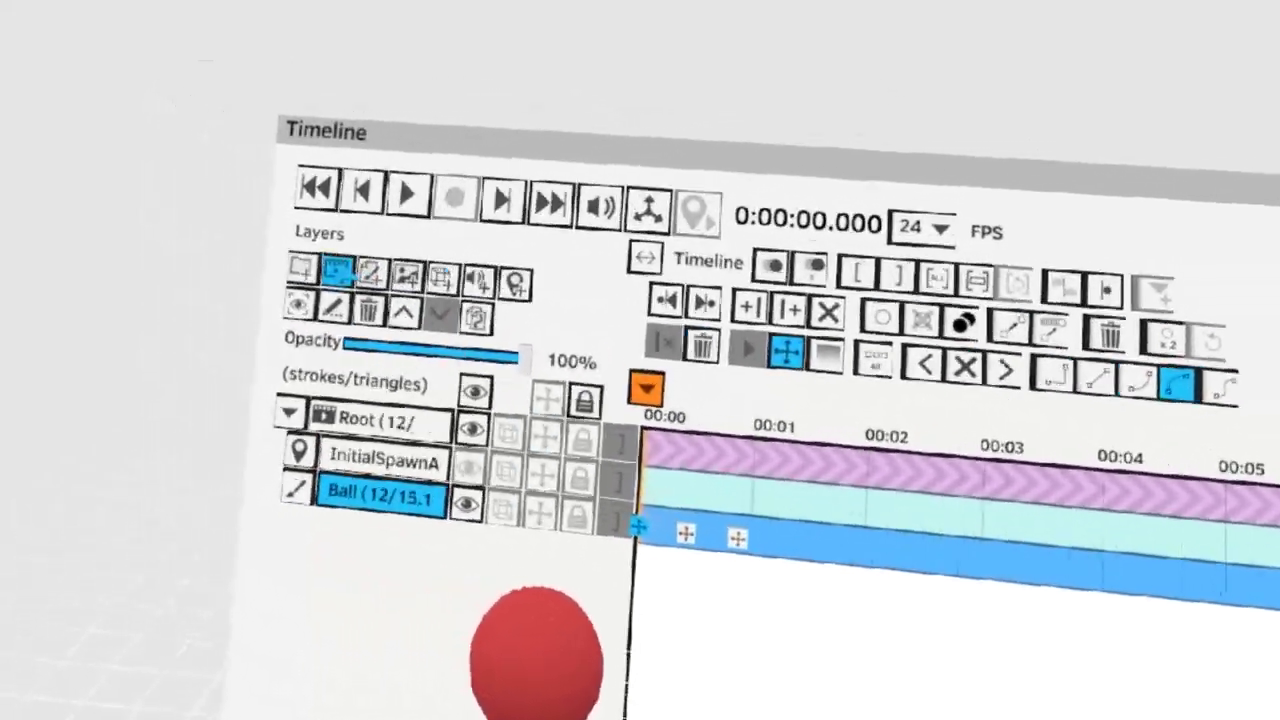
Place the Ball layer inside a new group and turn that group into a sequence.
click(340, 272)
key(ctrl+z)
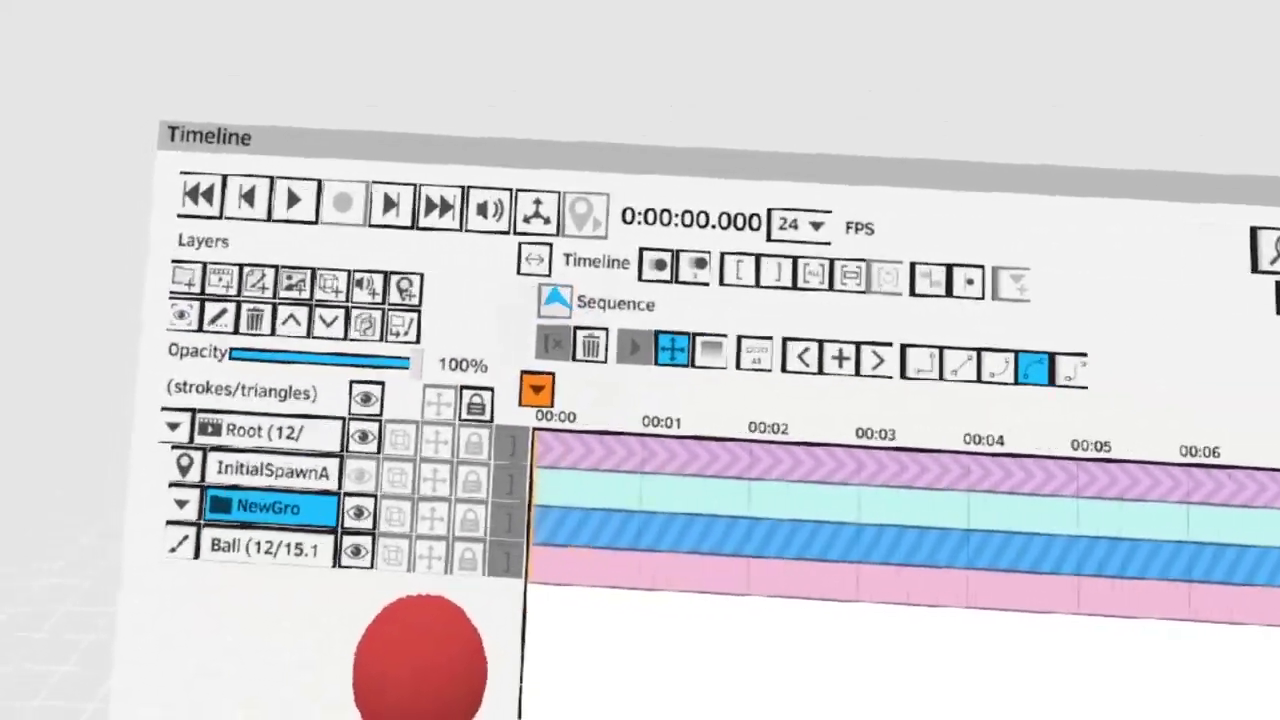
click(707, 320)
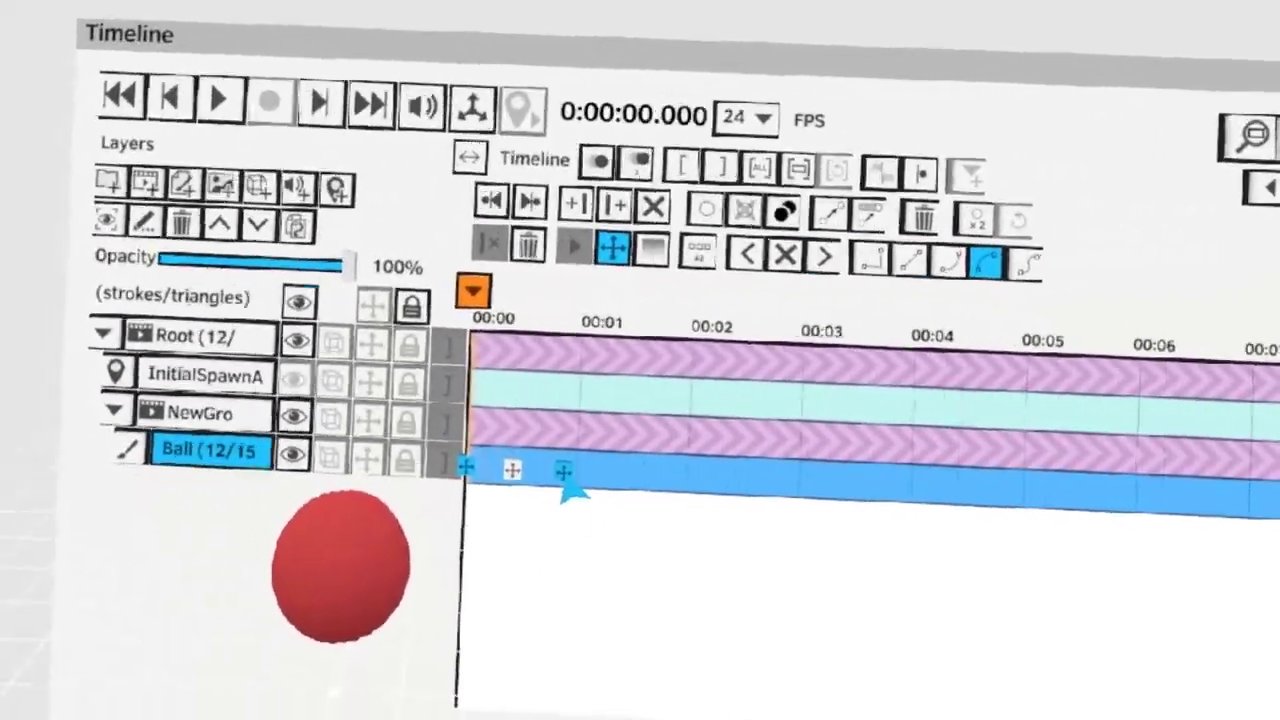
Loop the sequence containing the ball at its last key, 0.875 s, and play the repeating bounce from the start.
click(599, 494)
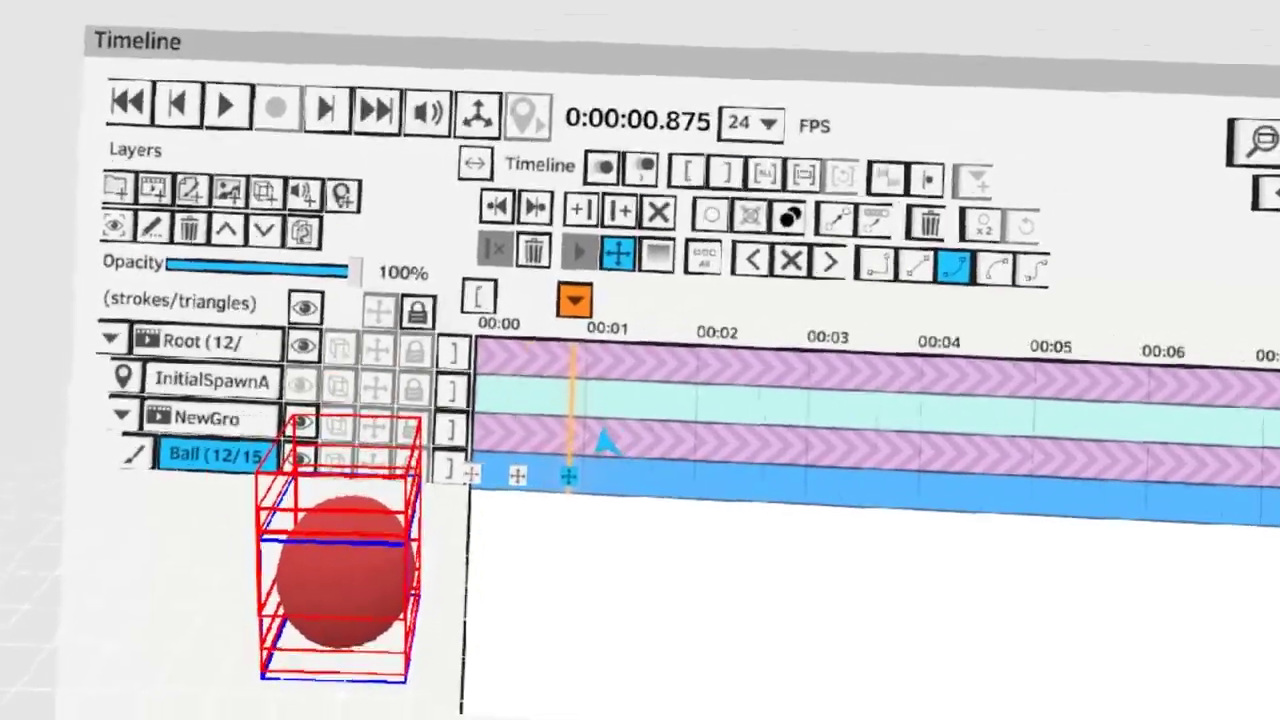
click(605, 425)
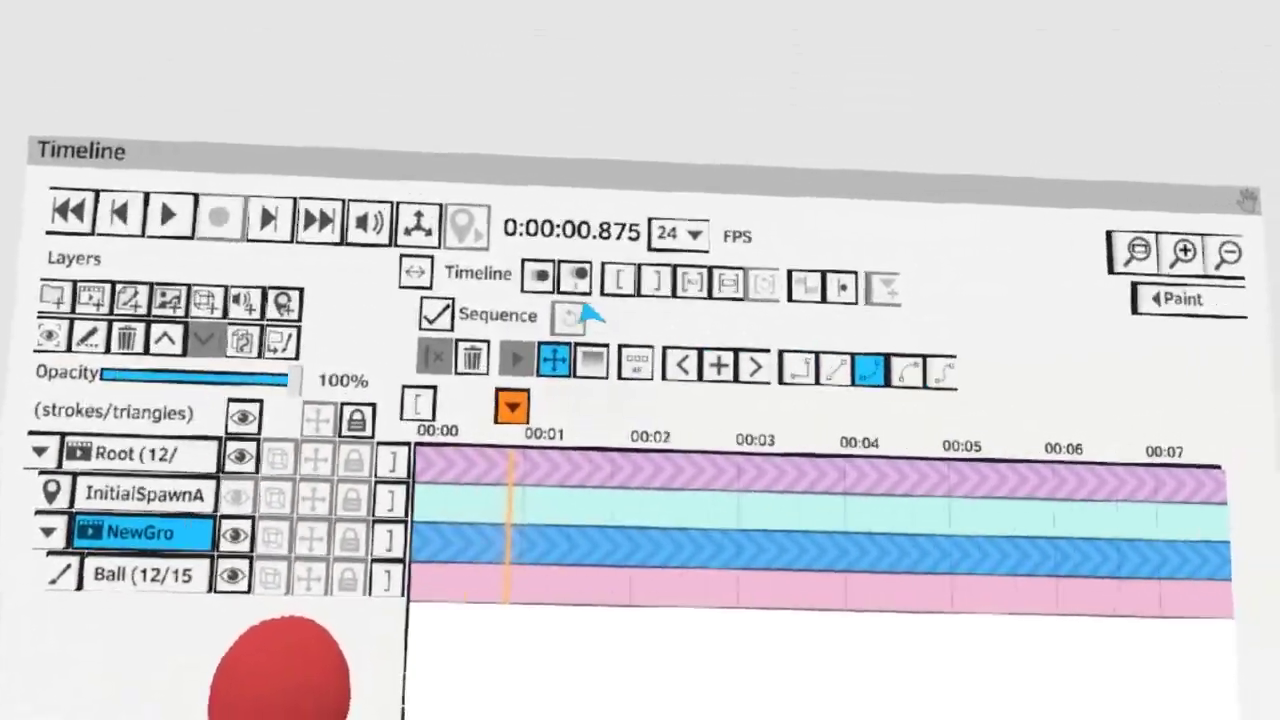
click(616, 237)
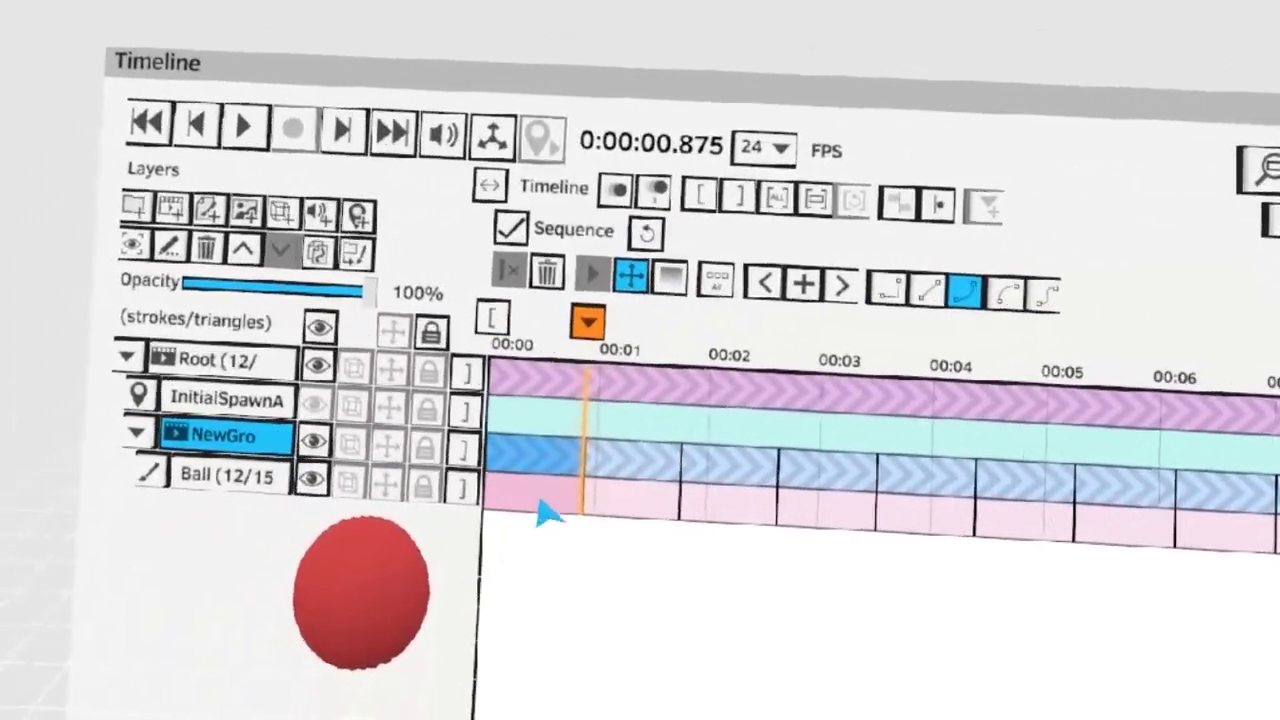
click(555, 510)
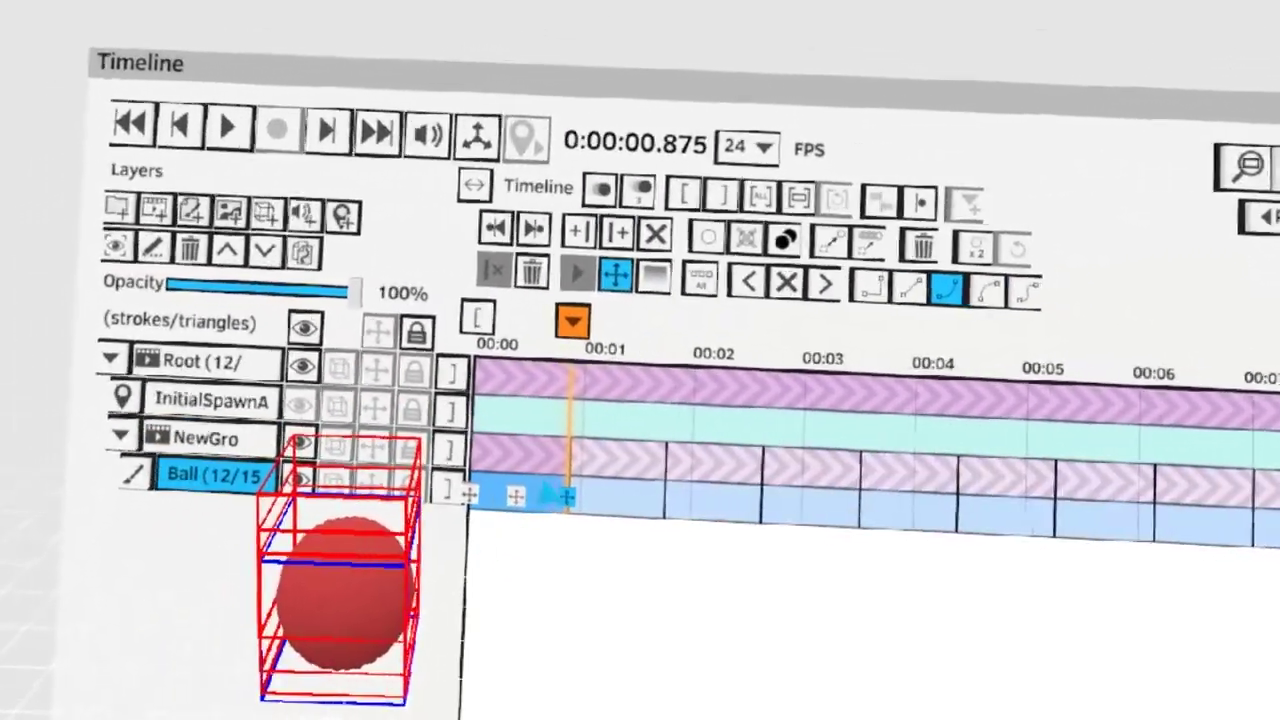
key(Home)
key(space)
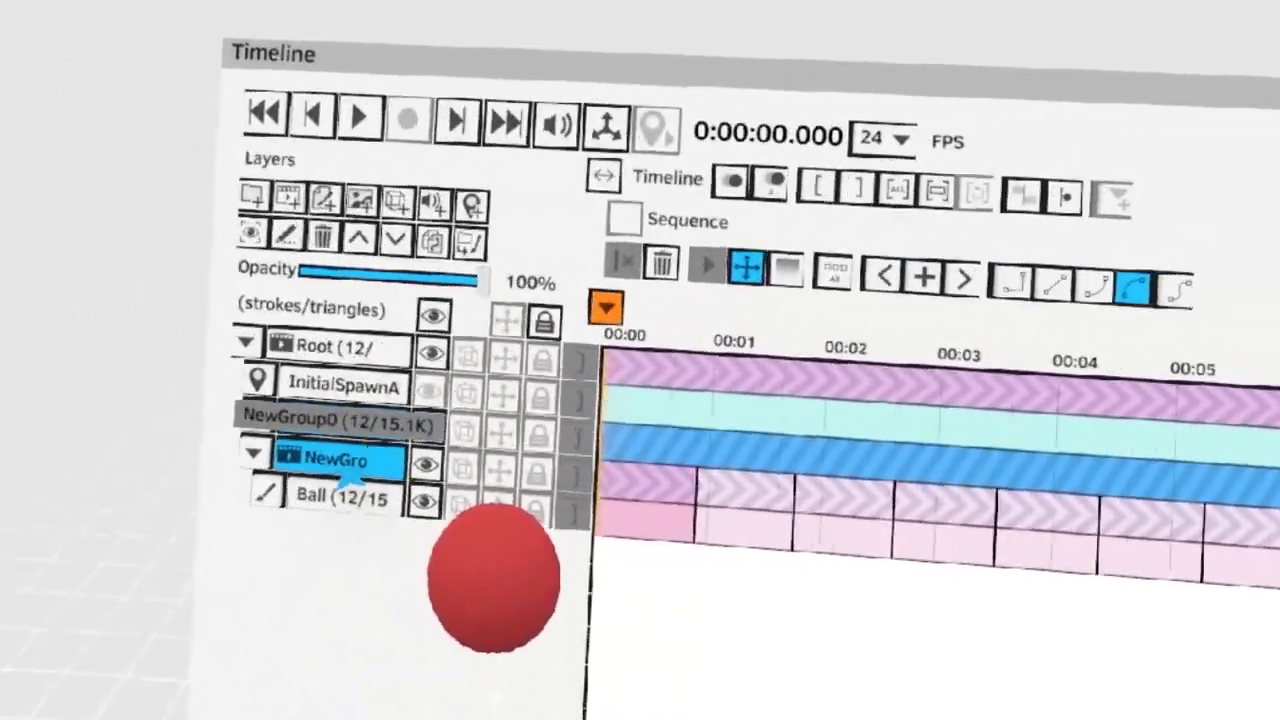
Place the looping bounce sequence inside a new group and add a transform key to that group at 0 s.
click(340, 461)
click(352, 318)
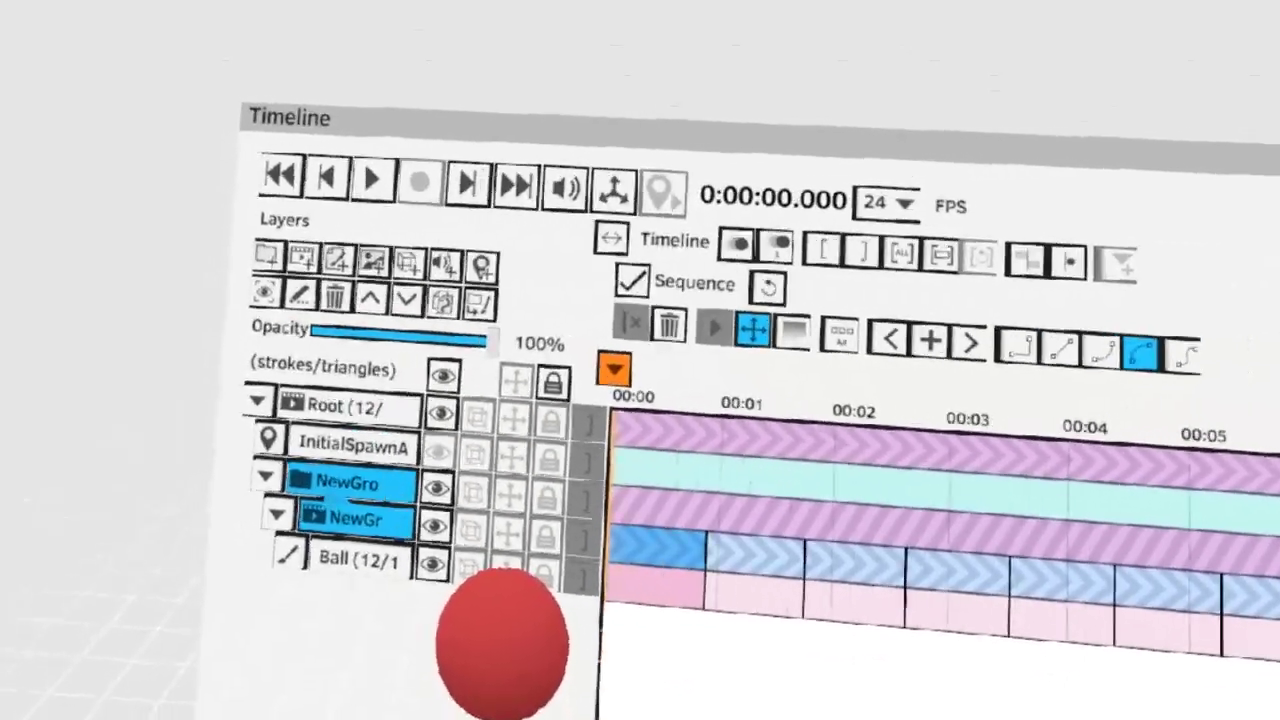
click(335, 500)
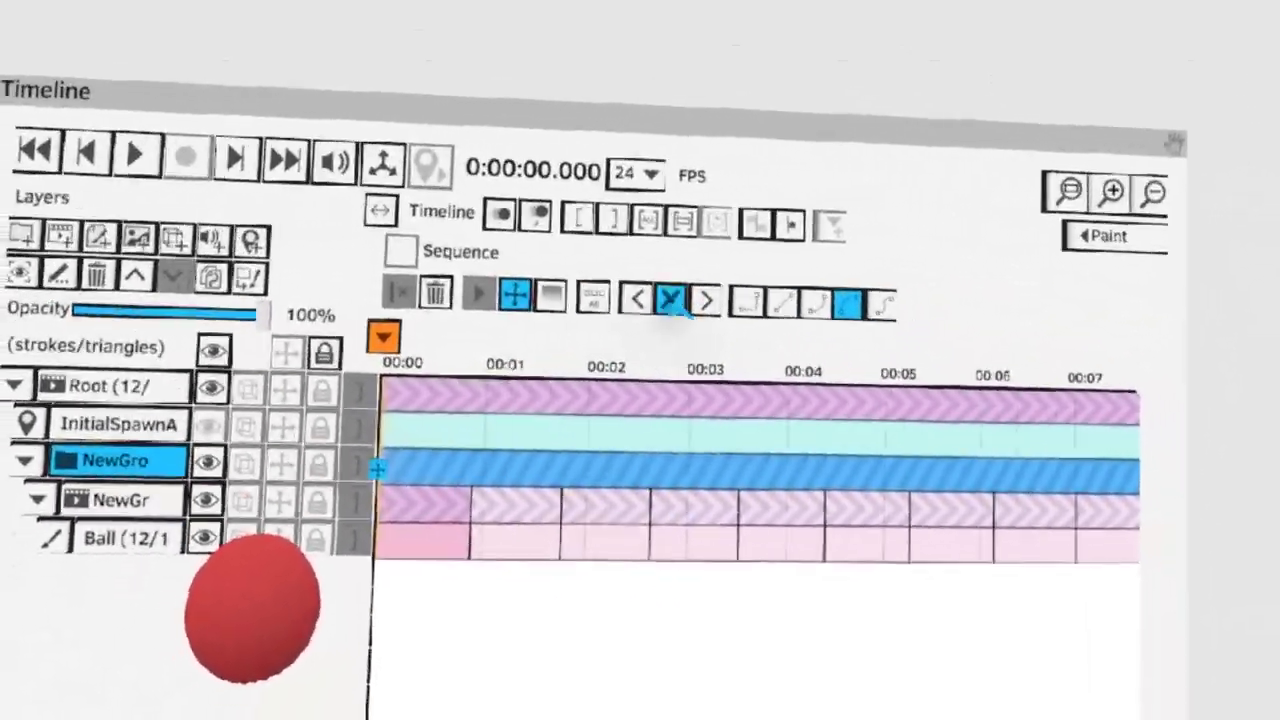
click(744, 298)
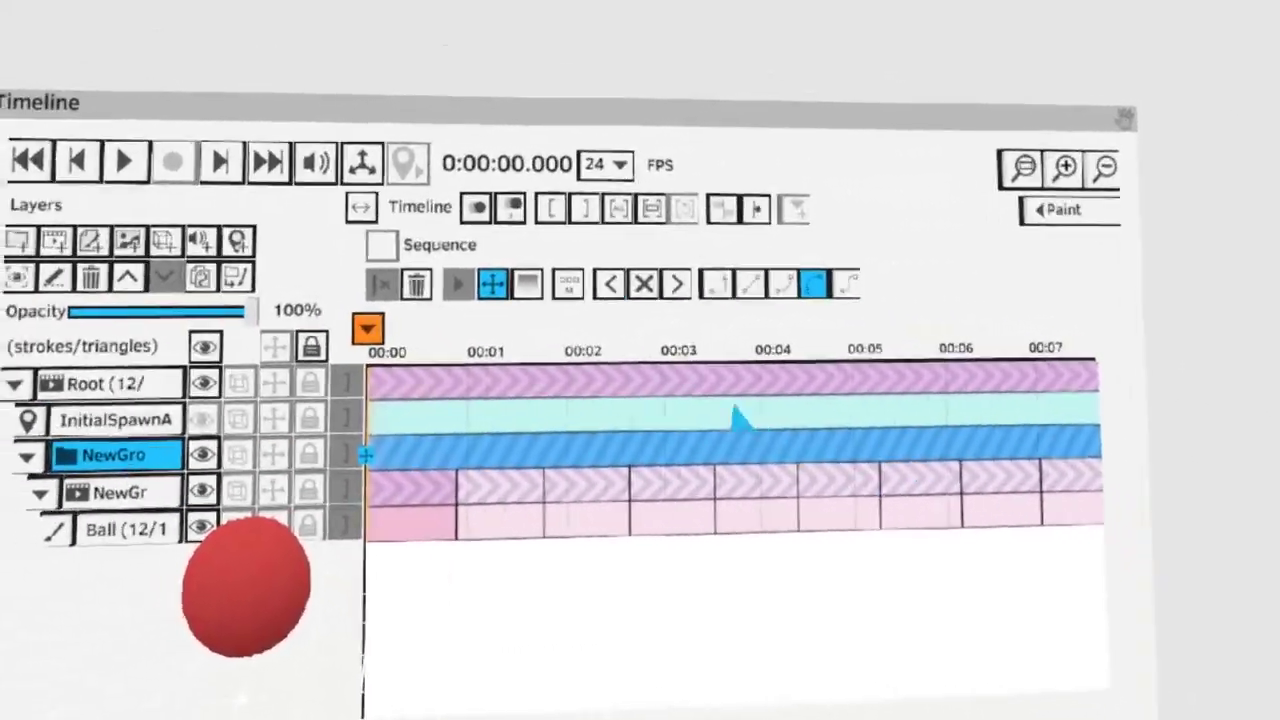
Add a transform key to the outer group at 3.000 s and move the ball sideways across the timeline panel.
click(648, 322)
click(598, 292)
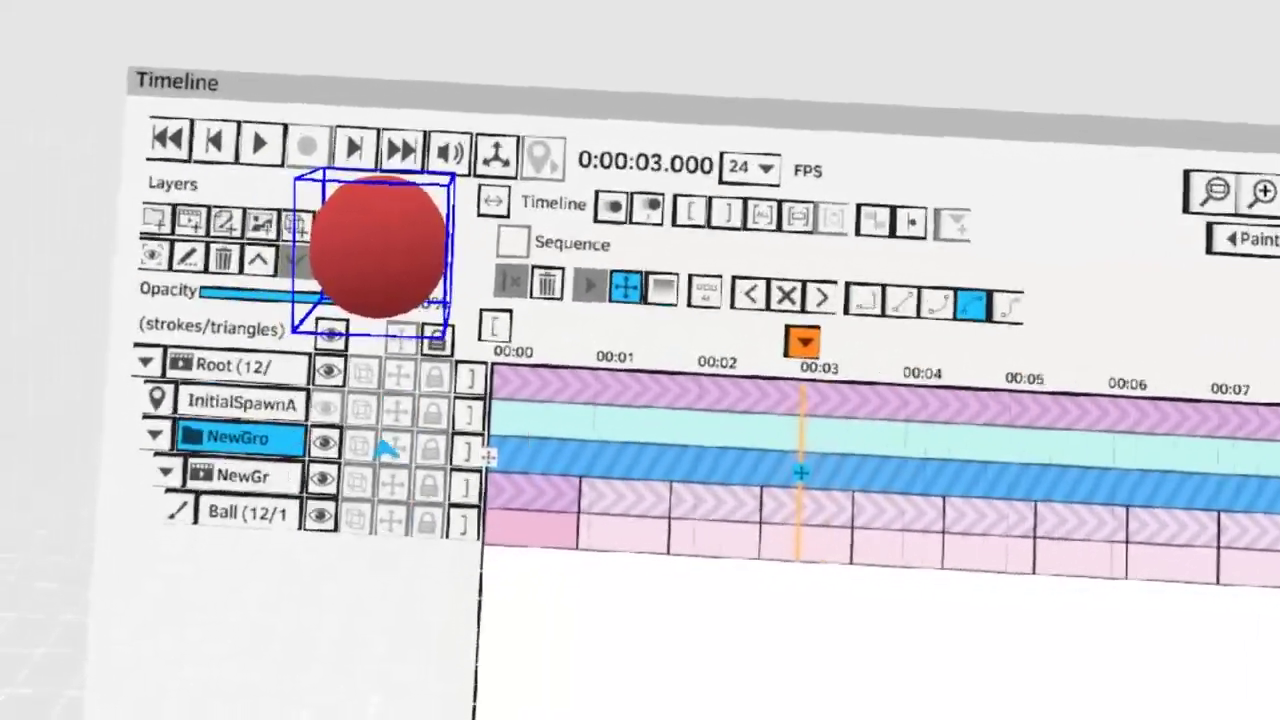
click(384, 444)
drag(507, 632, 985, 575)
Play the travelling bounce from the start, set the group's first key to linear interpolation, and replay the motion.
key(Home)
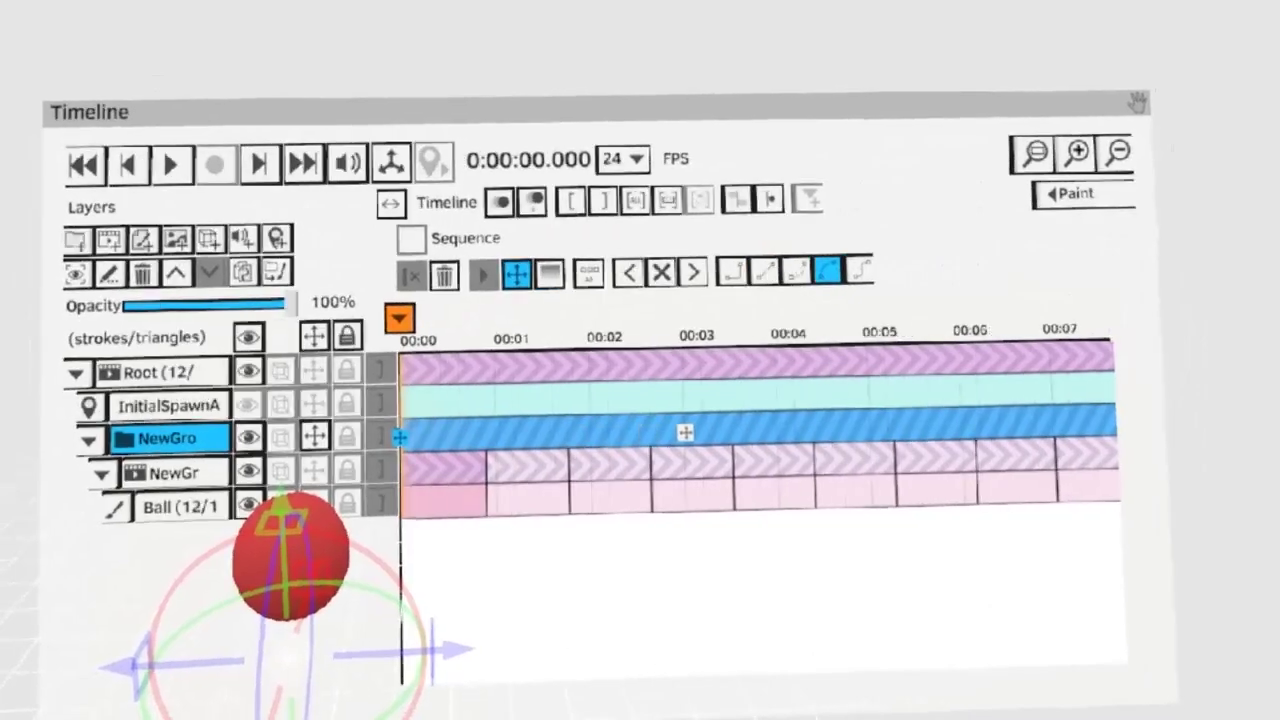
key(space)
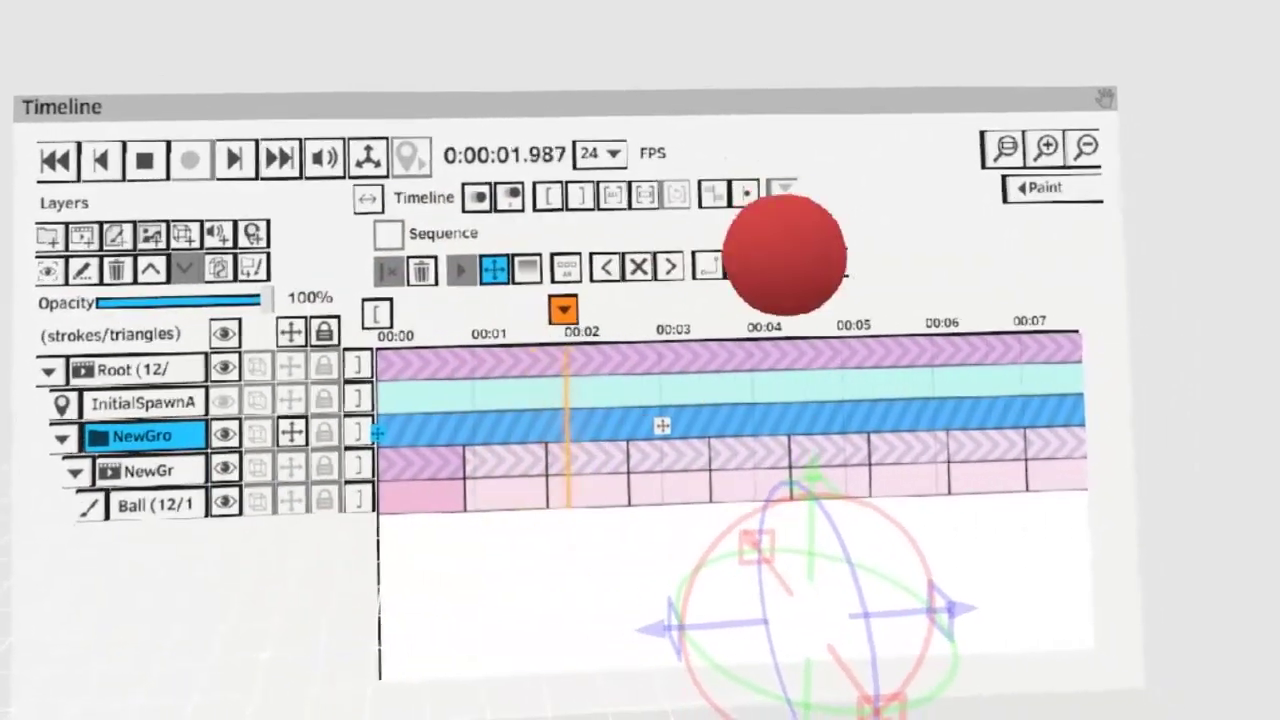
key(space)
key(Home)
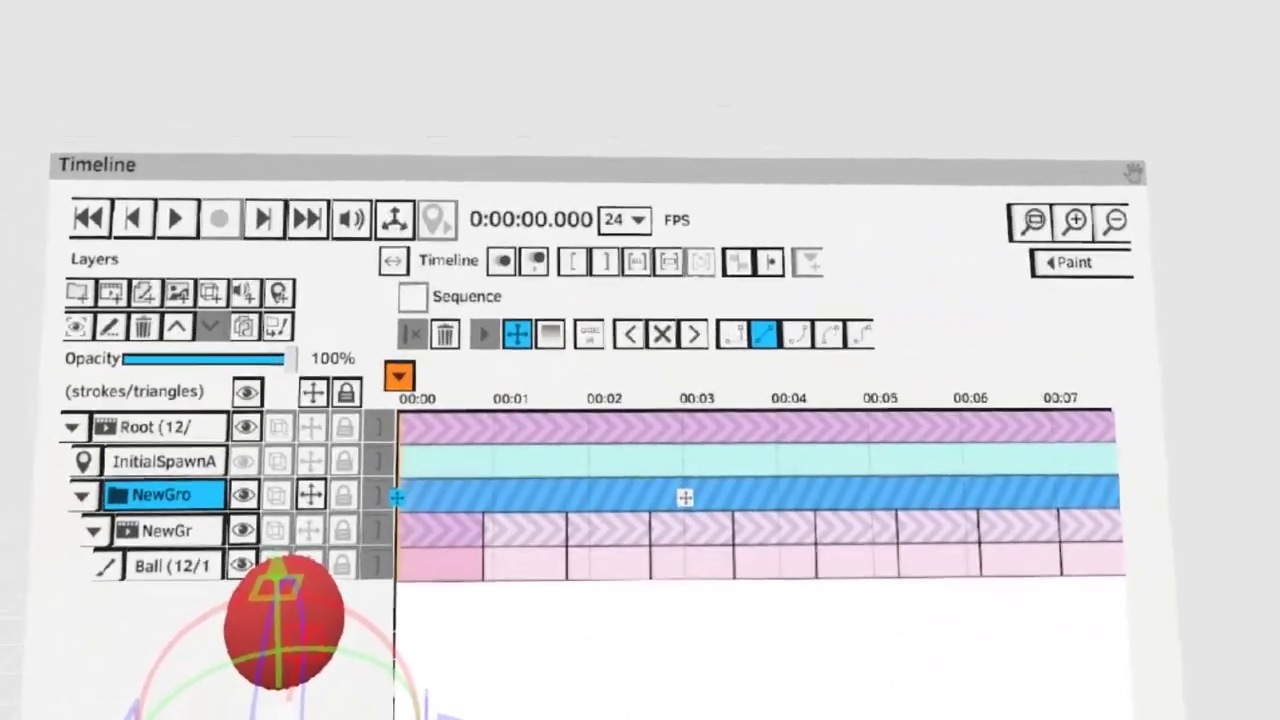
key(space)
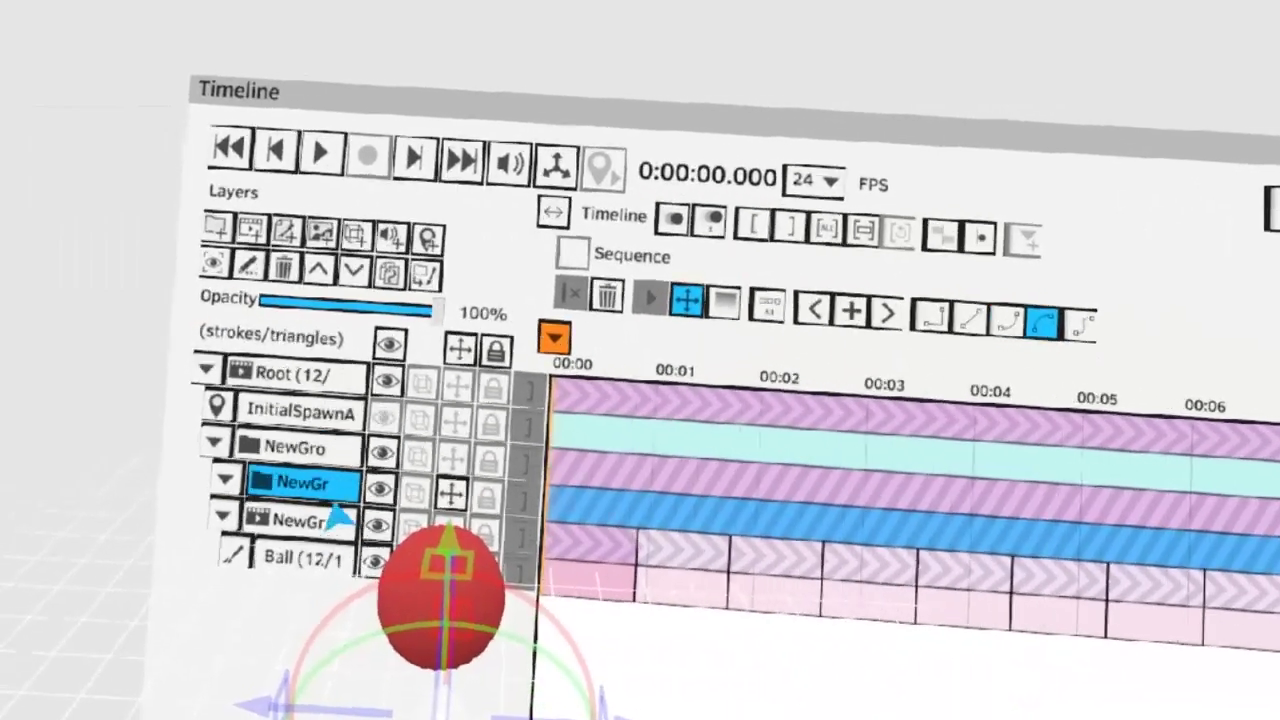
Rename the new outermost group Scale, add transform keys at 0 s and 0.750 s, and shrink the ball at the second key.
double_click(320, 490)
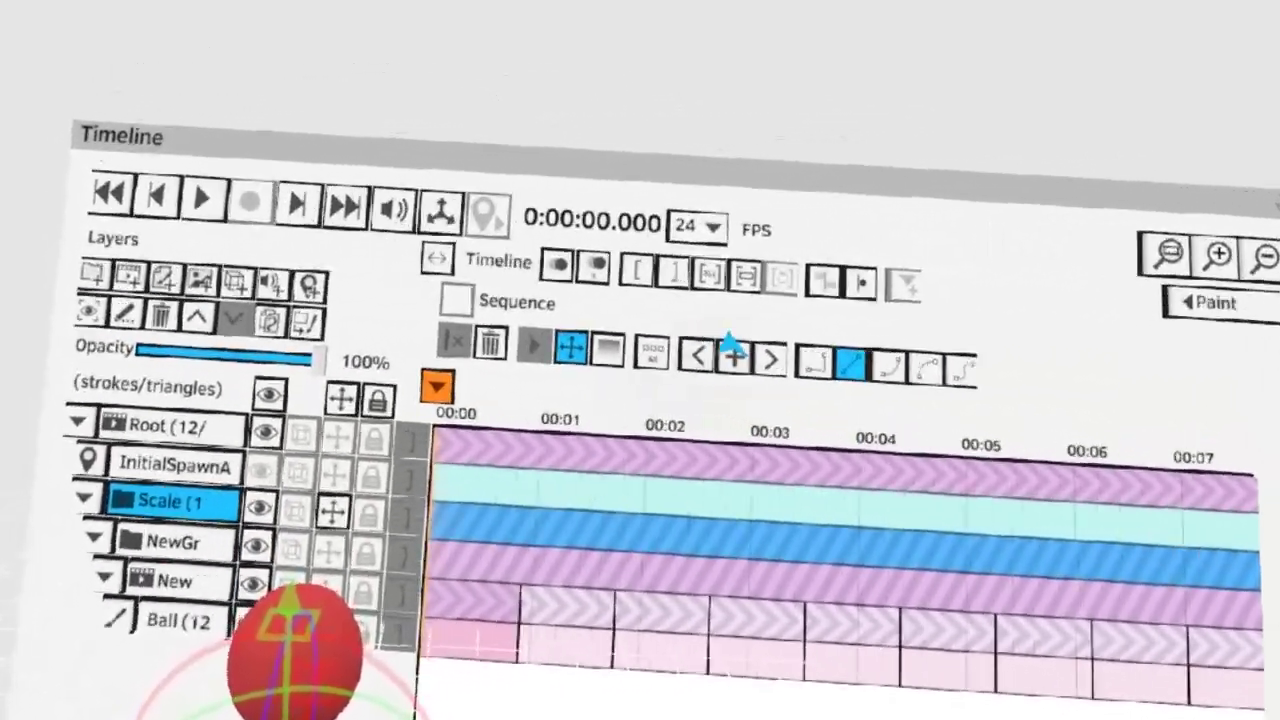
click(732, 352)
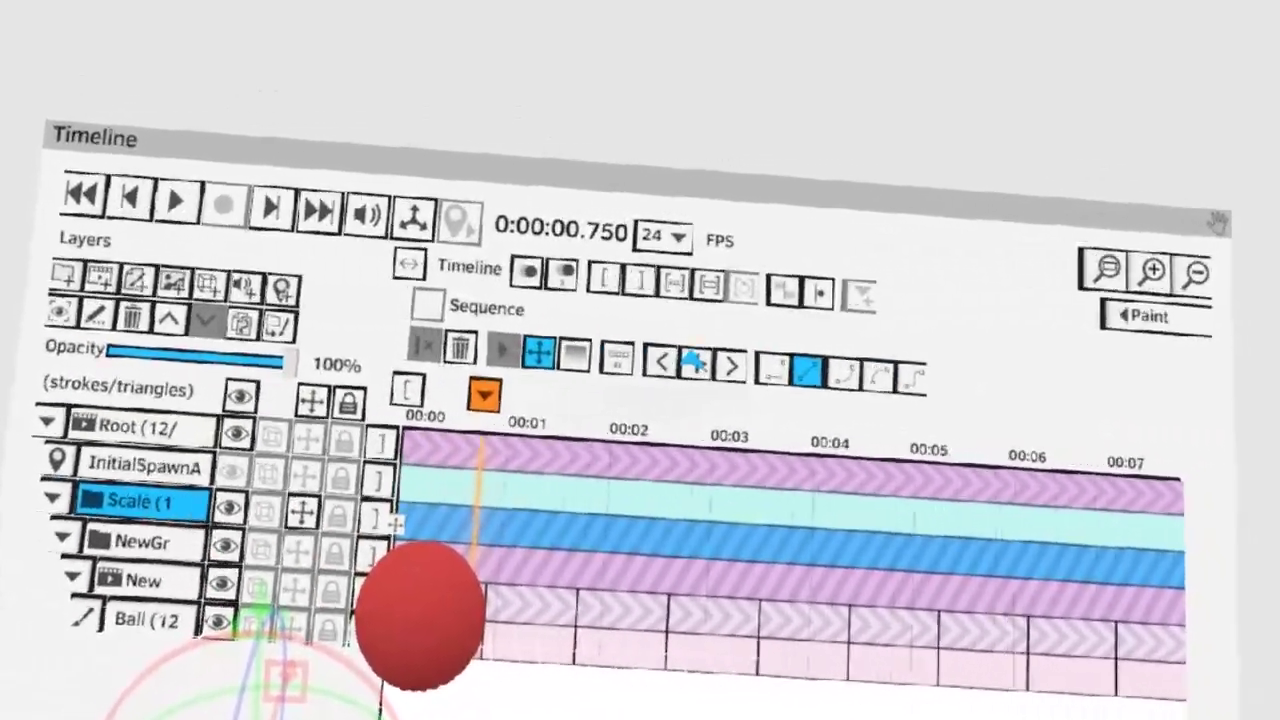
click(697, 332)
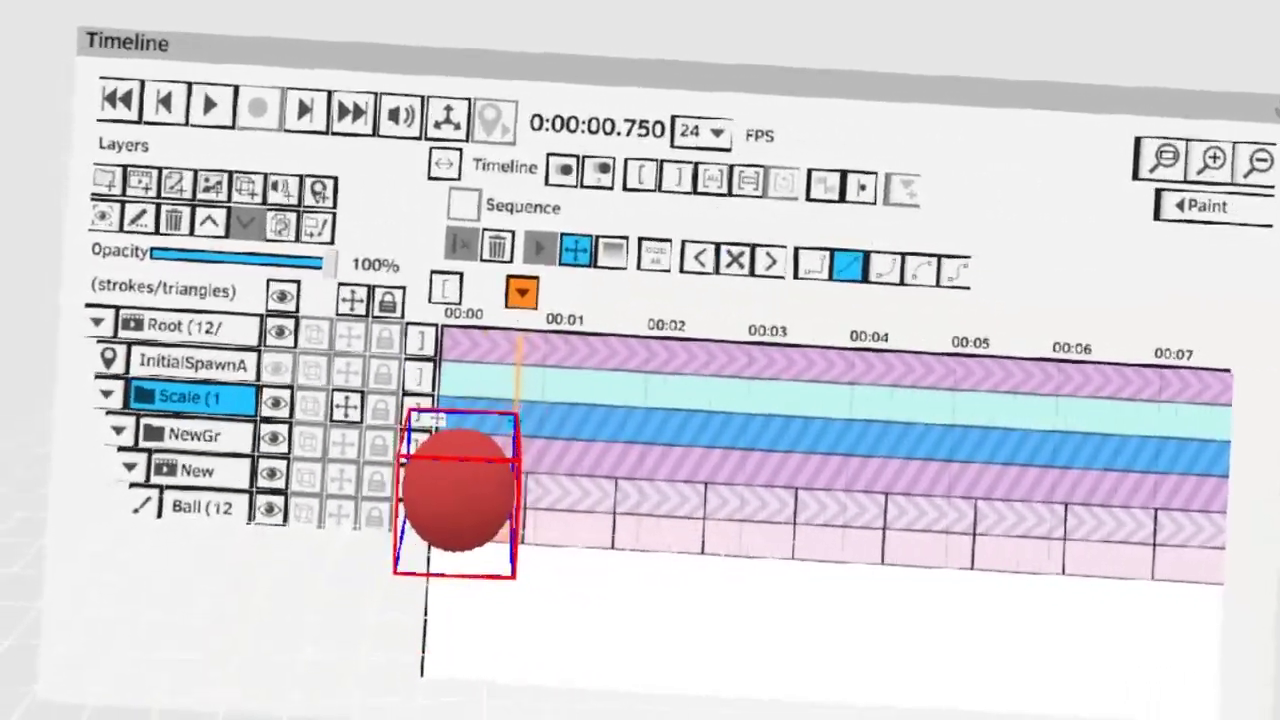
drag(480, 506, 458, 505)
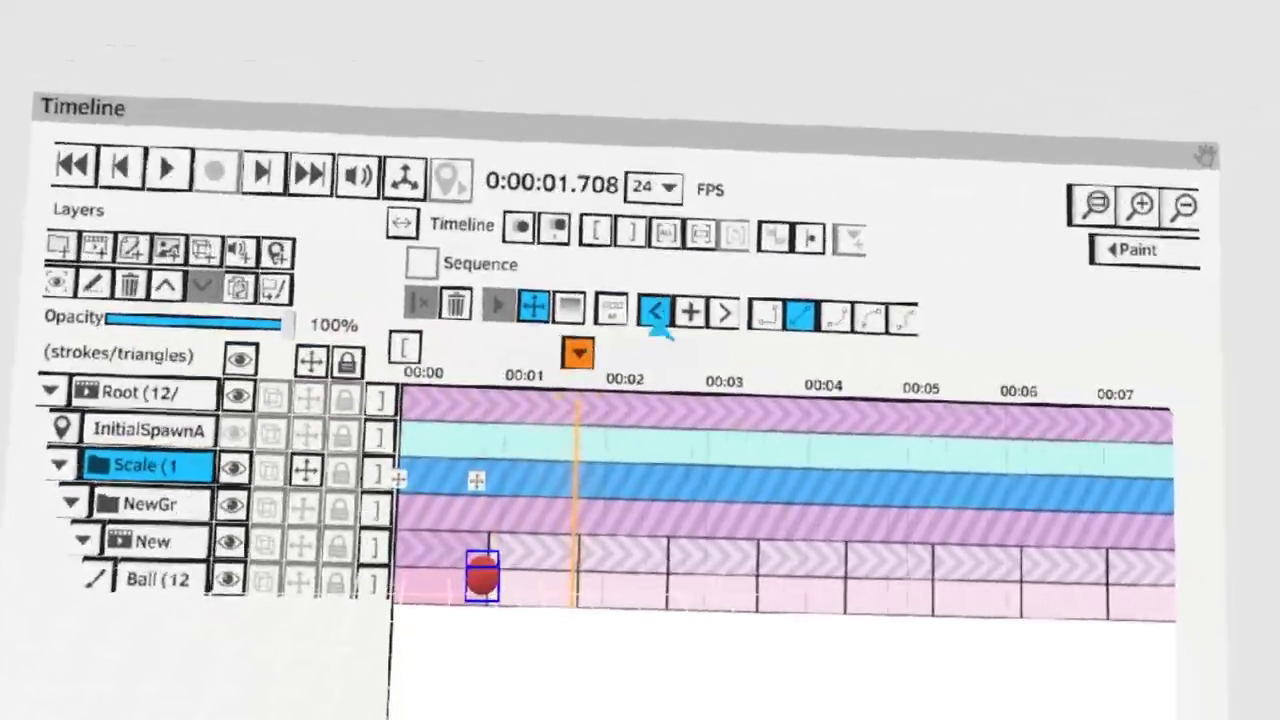
Add Scale keys at 1.708 s and 2.291 s, resize the ball at each, and play the result with Ease In & Out on all keys.
click(690, 312)
mouse_move(480, 531)
mouse_down()
mouse_move(497, 503)
mouse_move(463, 543)
mouse_up()
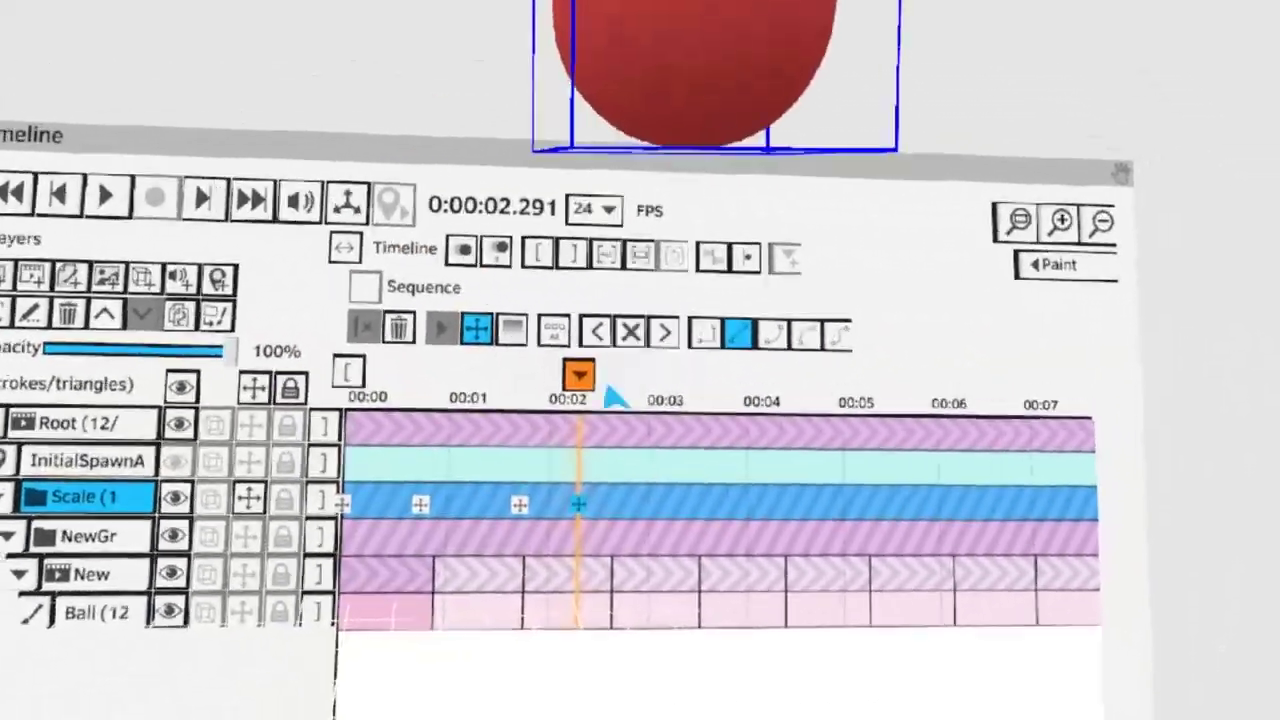
drag(695, 70, 666, 86)
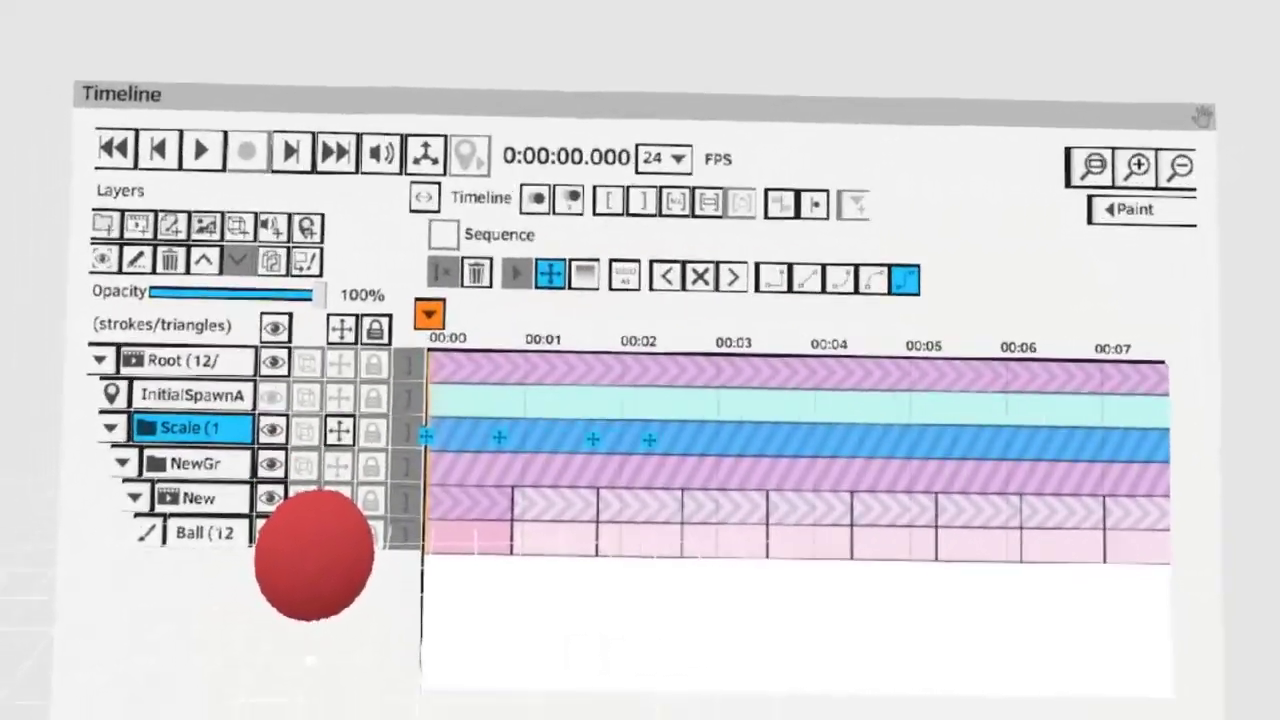
key(space)
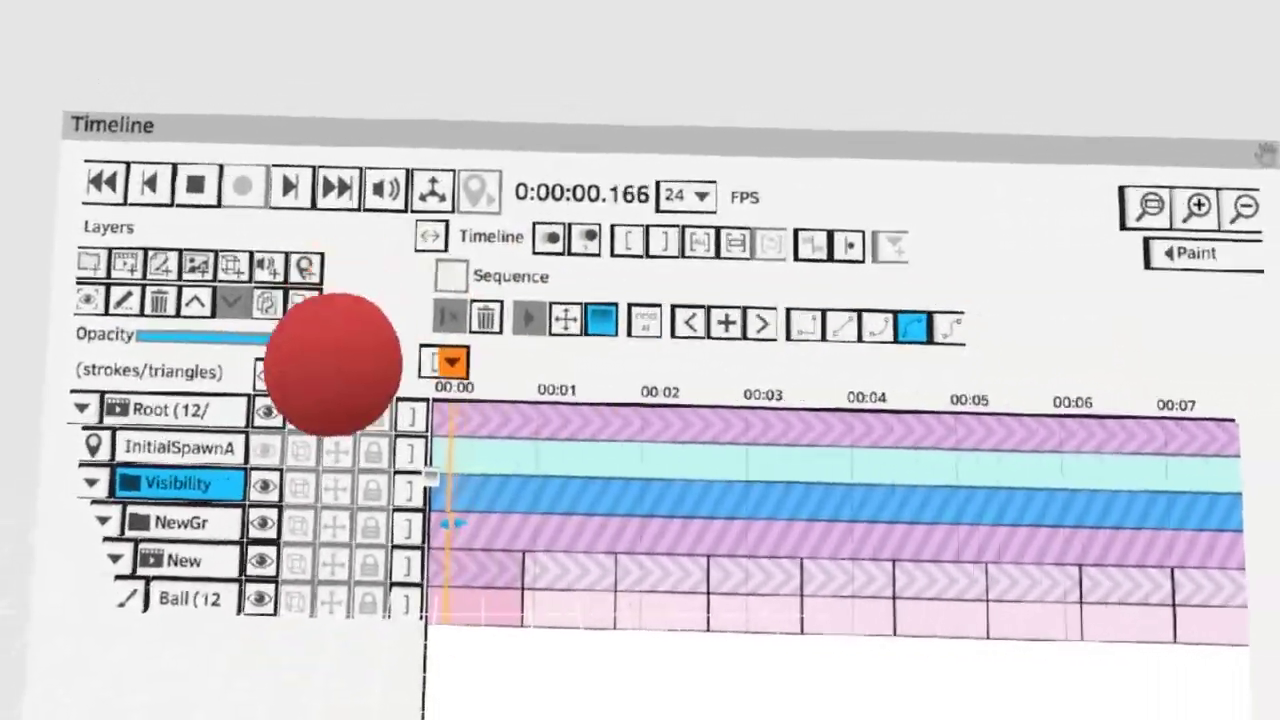
Add an opacity key to the Visibility group at about 1.1 s and set the opacity of its first key to 0%.
drag(453, 523, 451, 488)
click(726, 322)
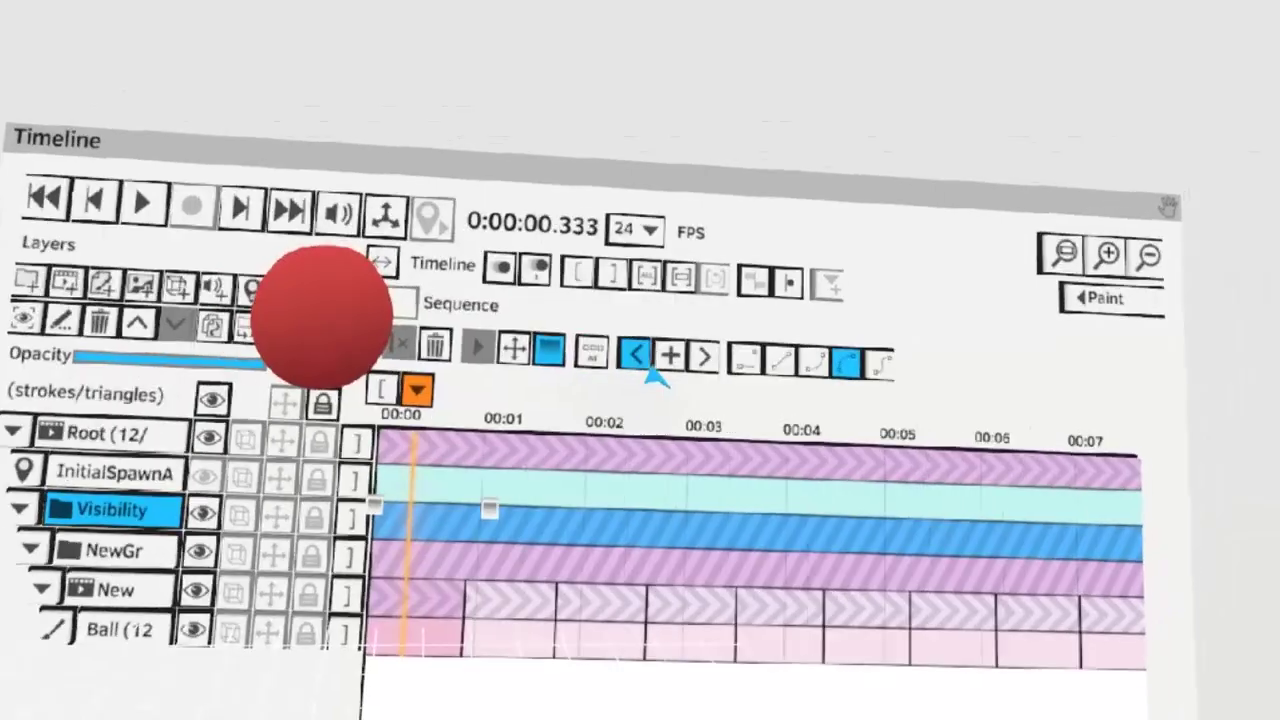
click(673, 317)
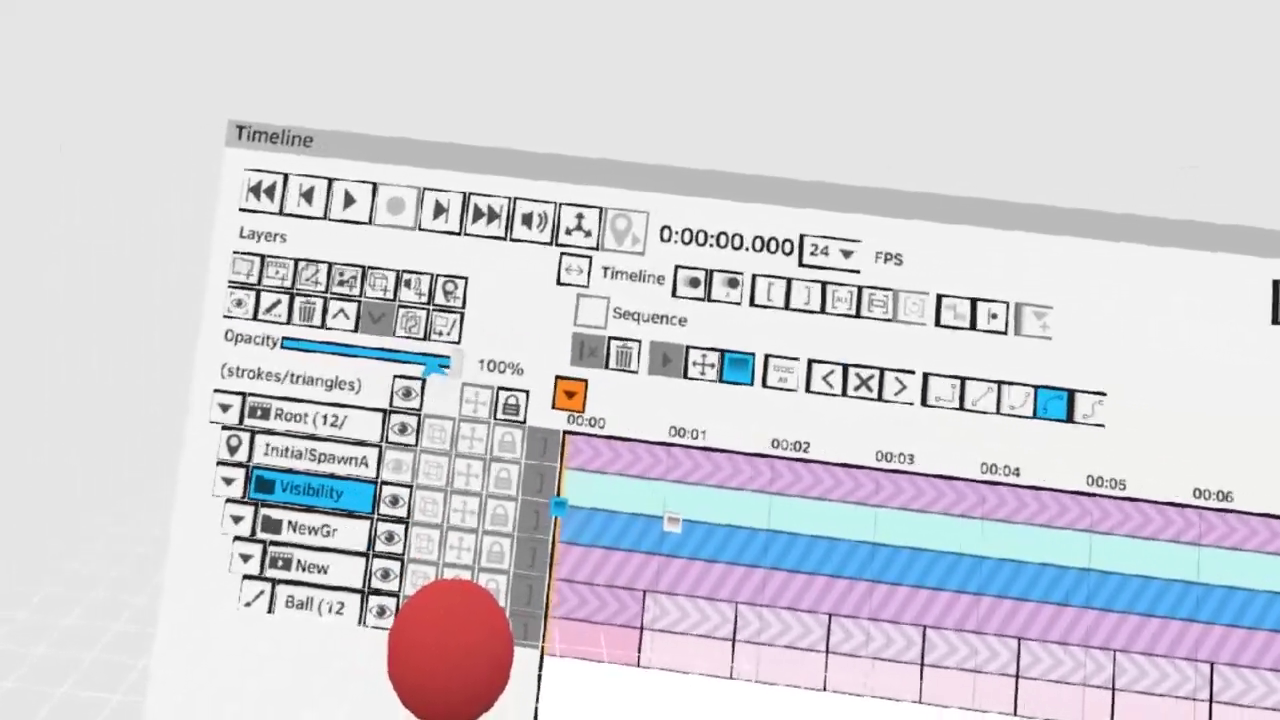
drag(437, 368, 295, 360)
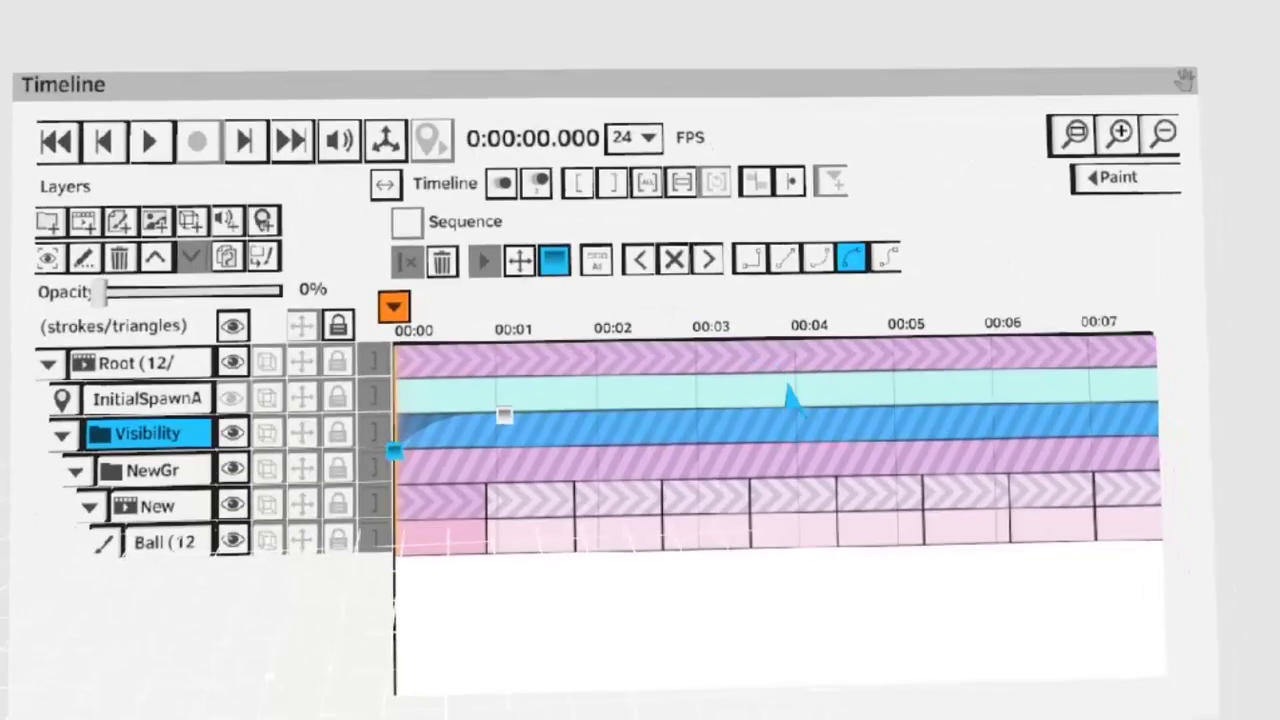
Play the fade-in with linear interpolation, change the first opacity key to Ease In & Out, and play it again.
key(space)
key(space)
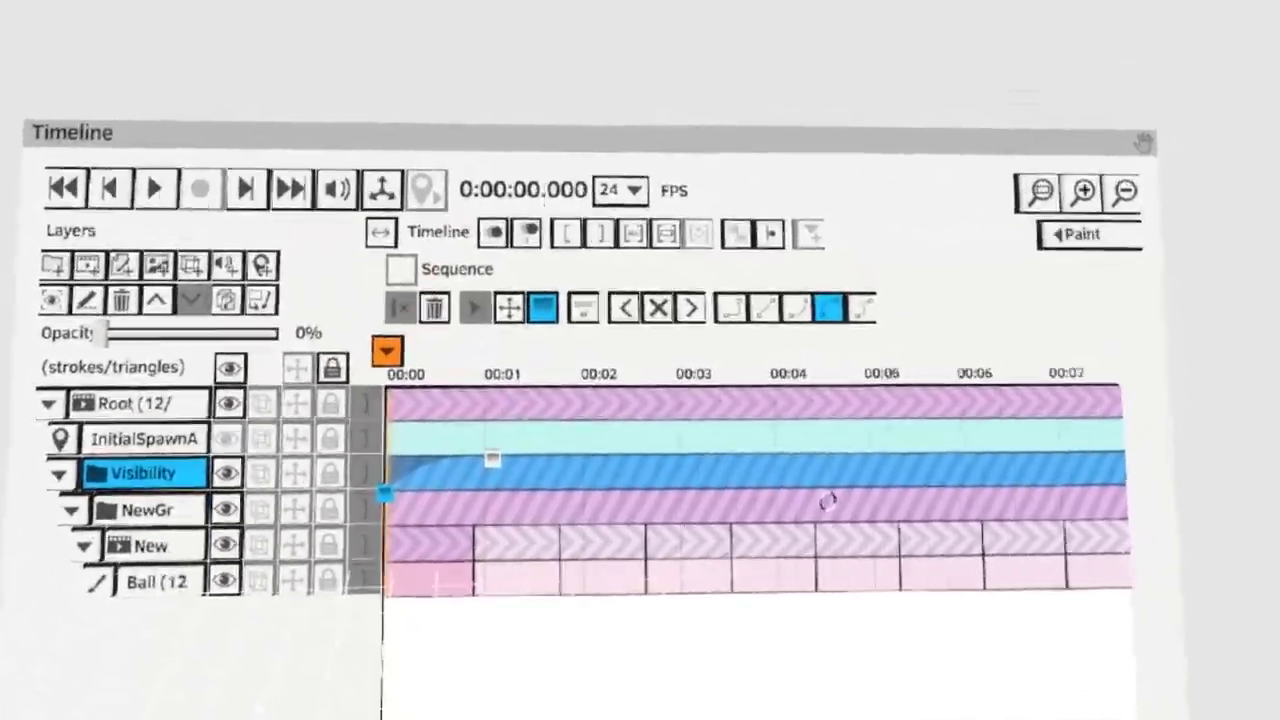
click(792, 286)
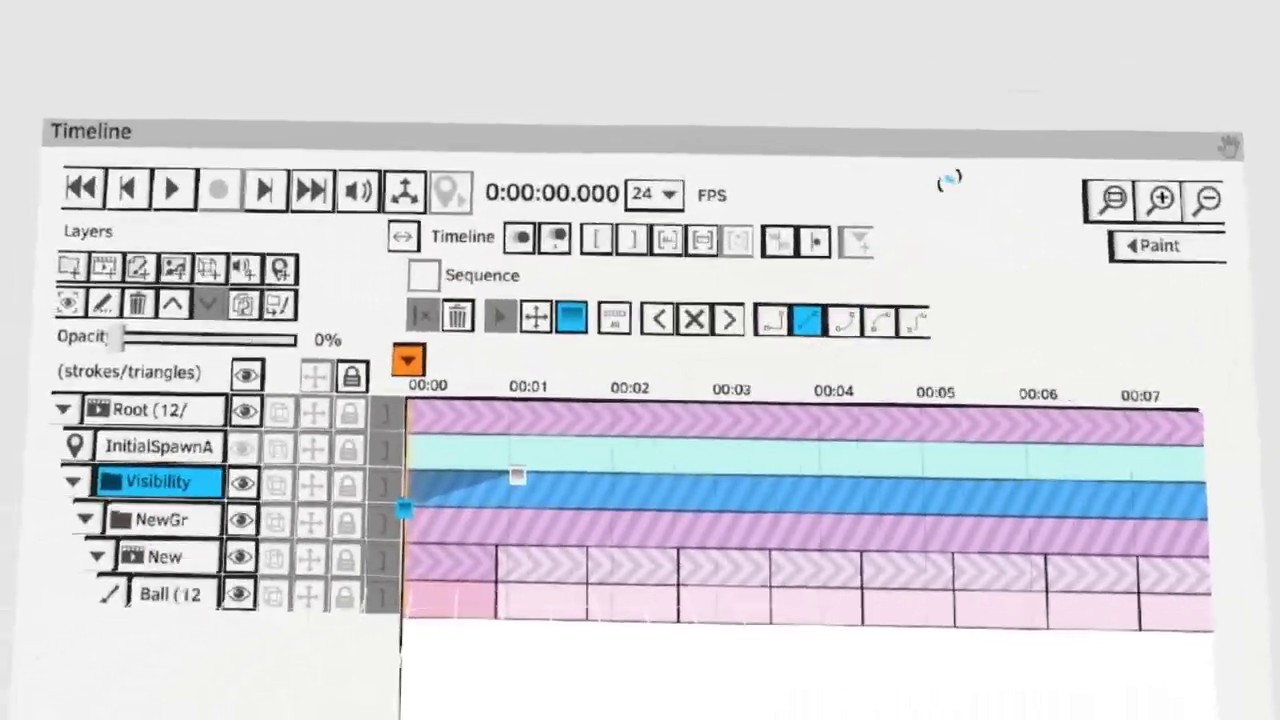
key(space)
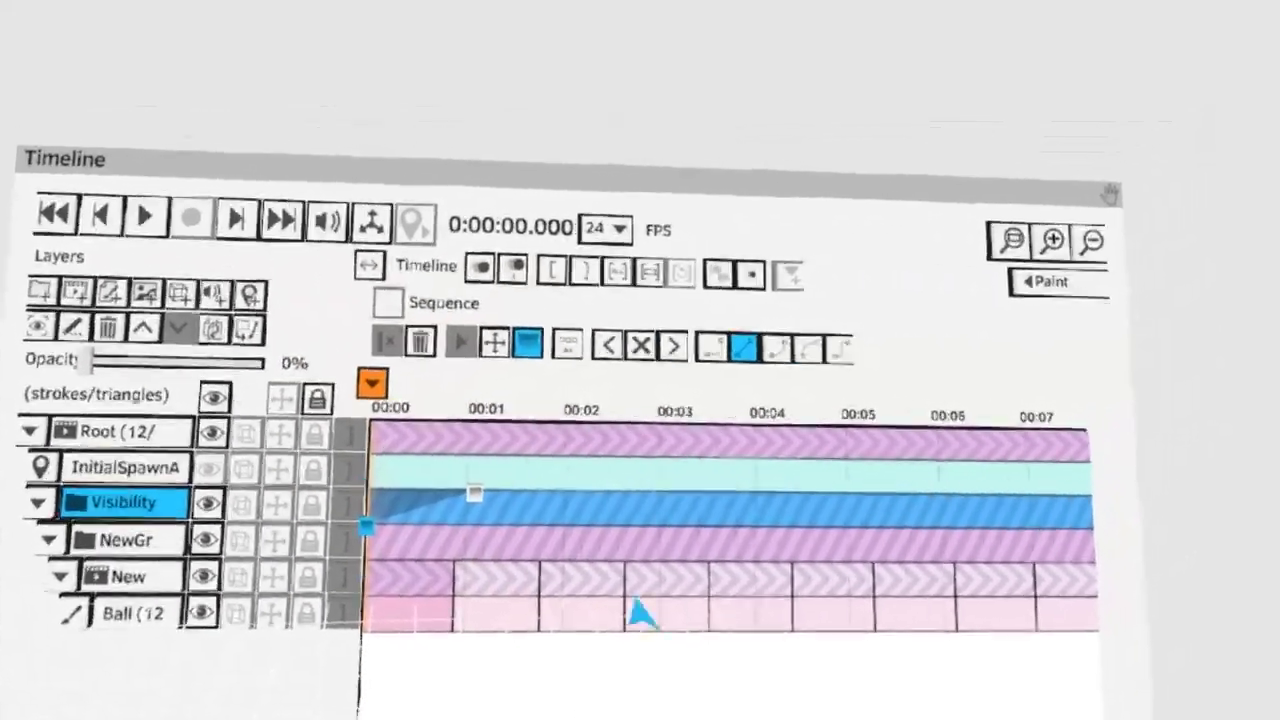
click(873, 305)
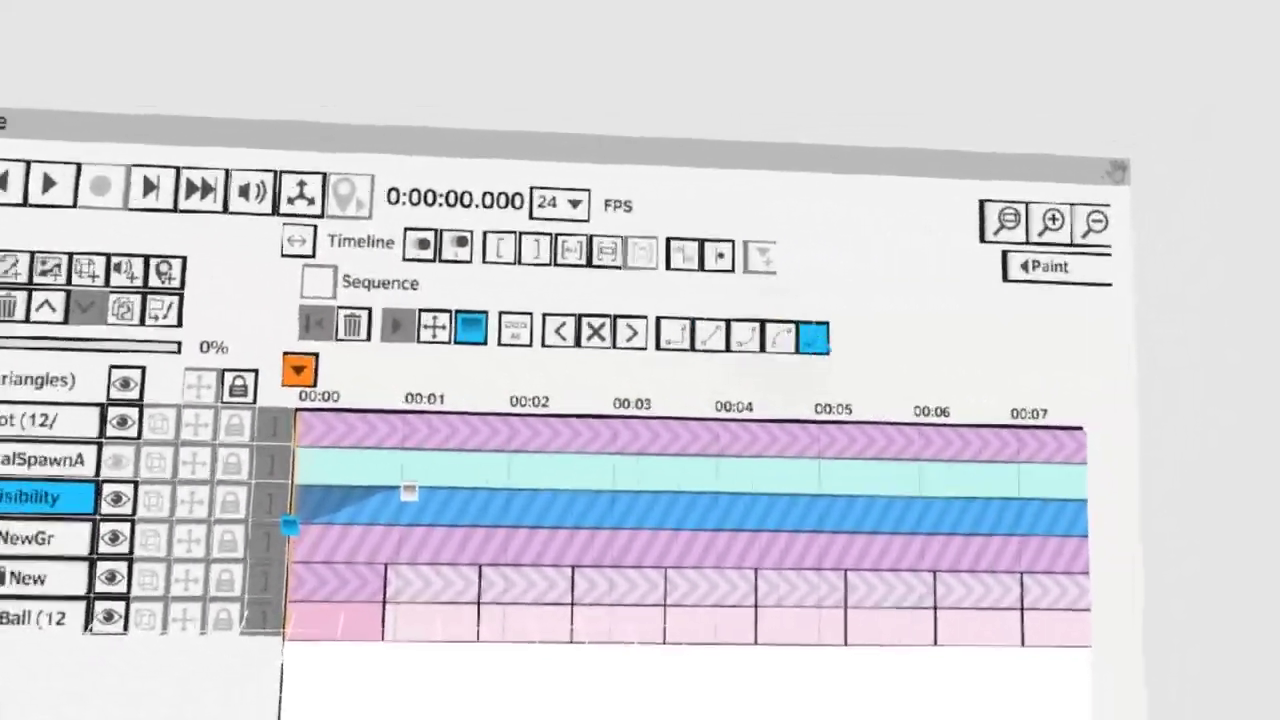
key(space)
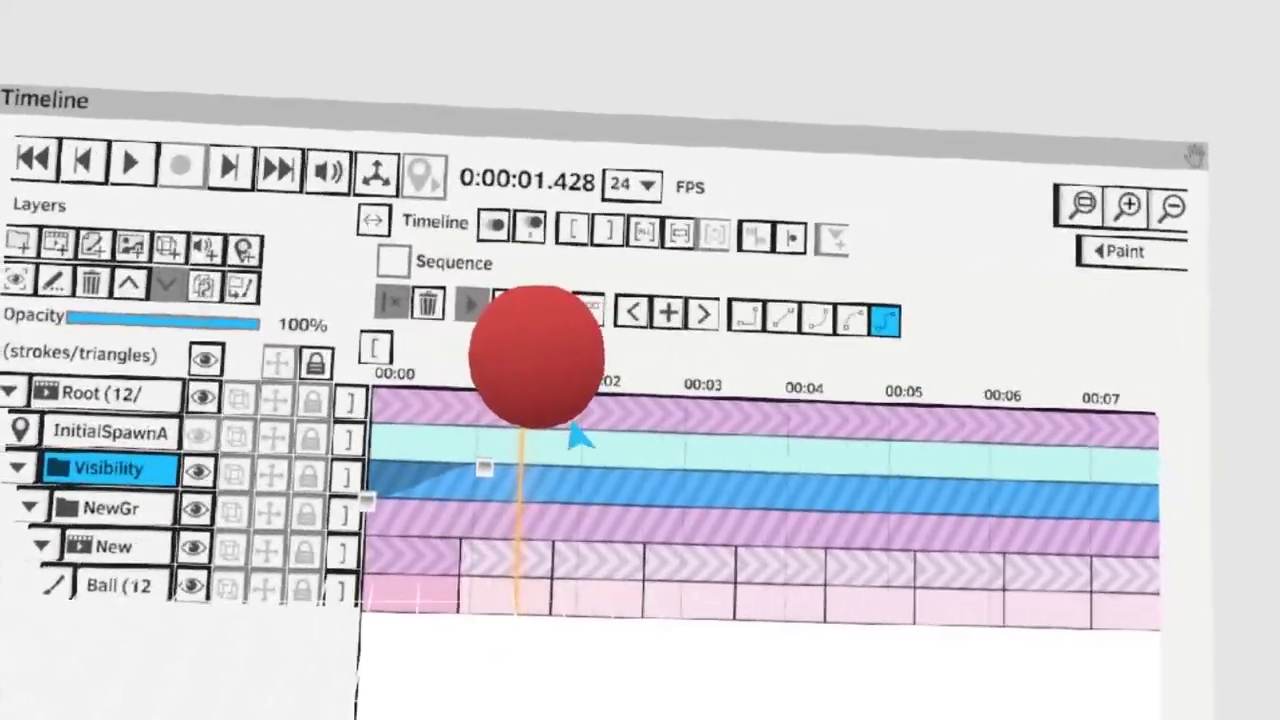
Add opacity keys at about 1.9 s and 2.375 s, set the second to 25% opacity, and change its interpolation curve.
drag(523, 358, 607, 390)
click(623, 338)
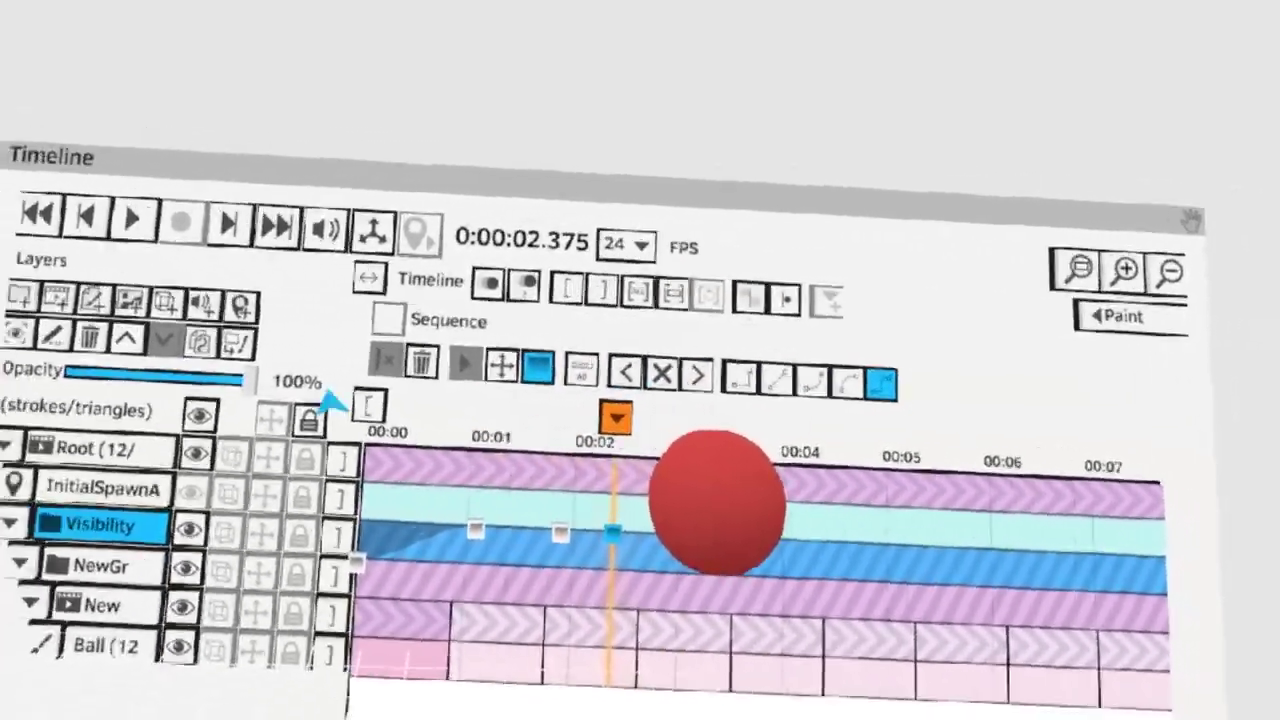
drag(224, 360, 84, 355)
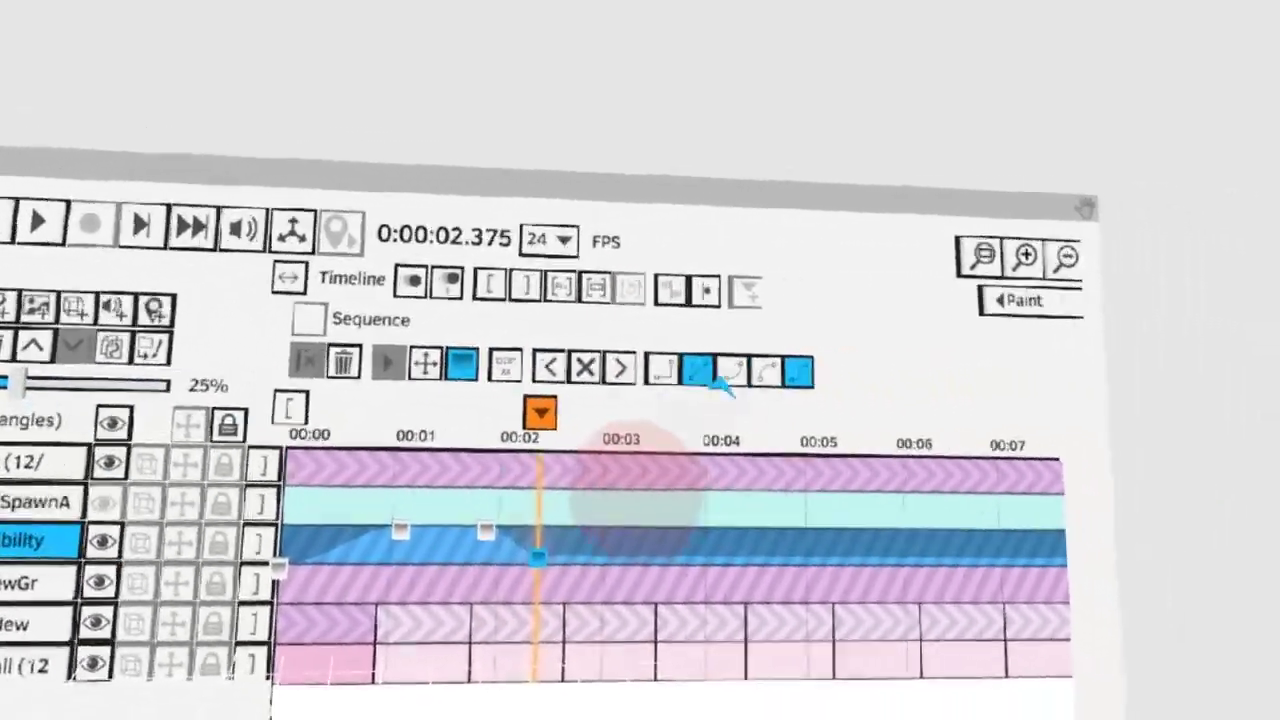
click(603, 348)
click(778, 358)
Add an opacity key at 2.791 s, set it to 69%, and play all the fades from the start.
click(571, 524)
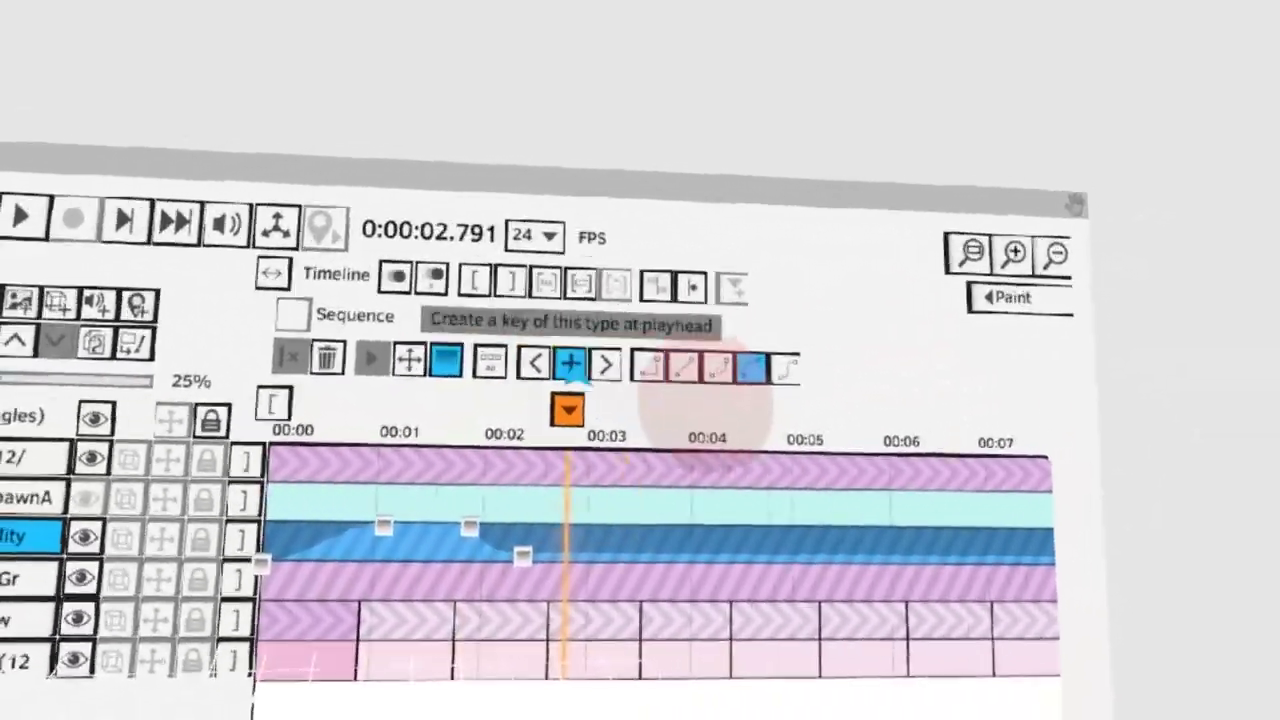
click(570, 363)
drag(118, 354, 200, 361)
key(Home)
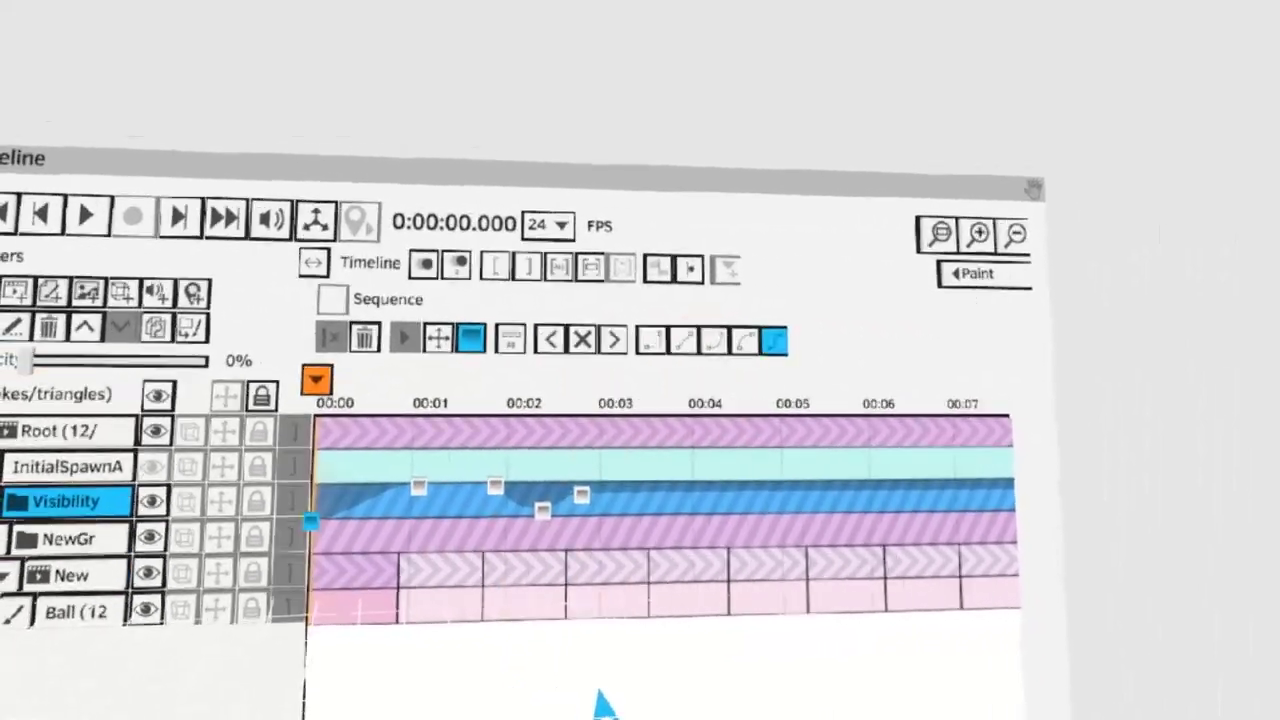
key(space)
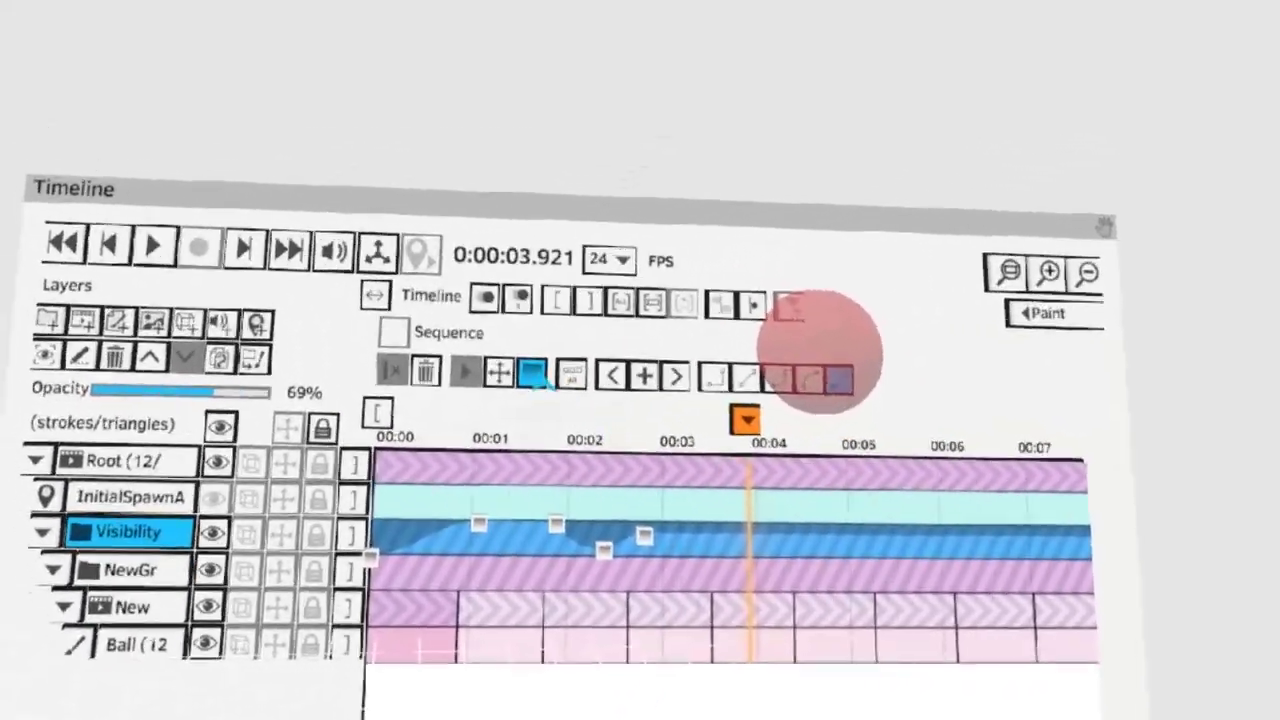
Place the Visibility group inside a new sequence and loop that sequence at 3.500 s.
click(481, 356)
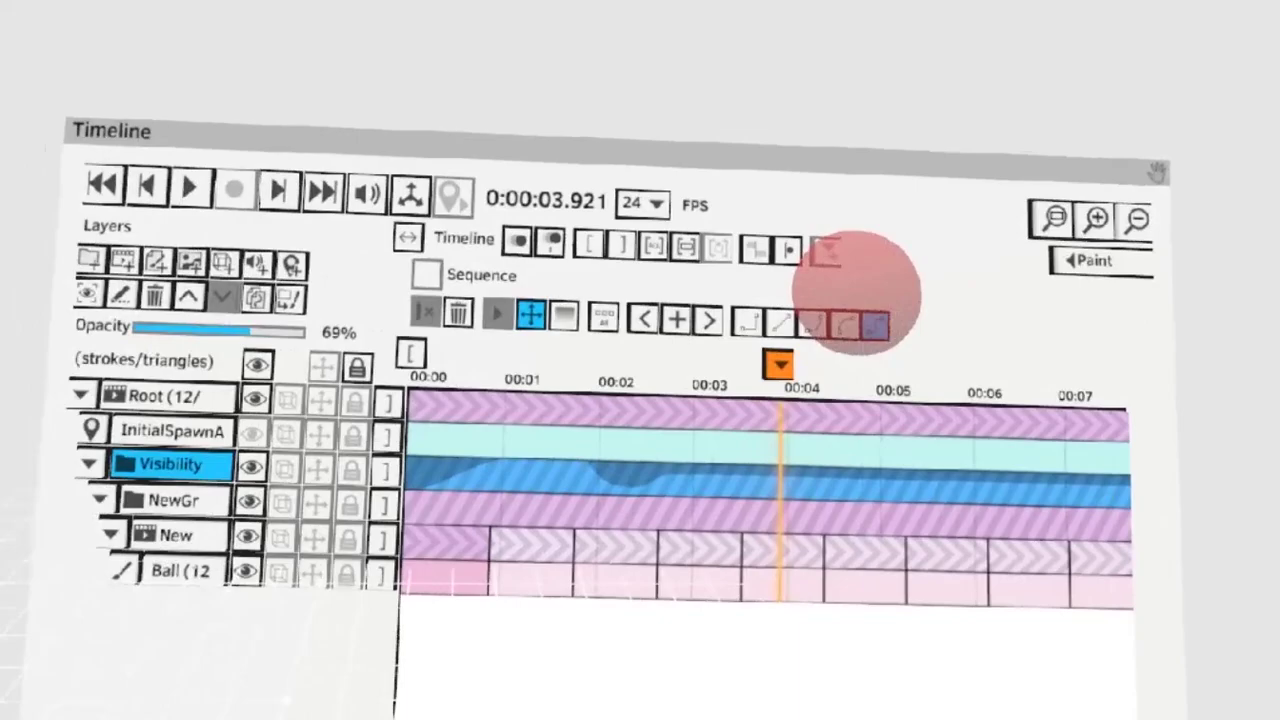
click(440, 518)
click(440, 553)
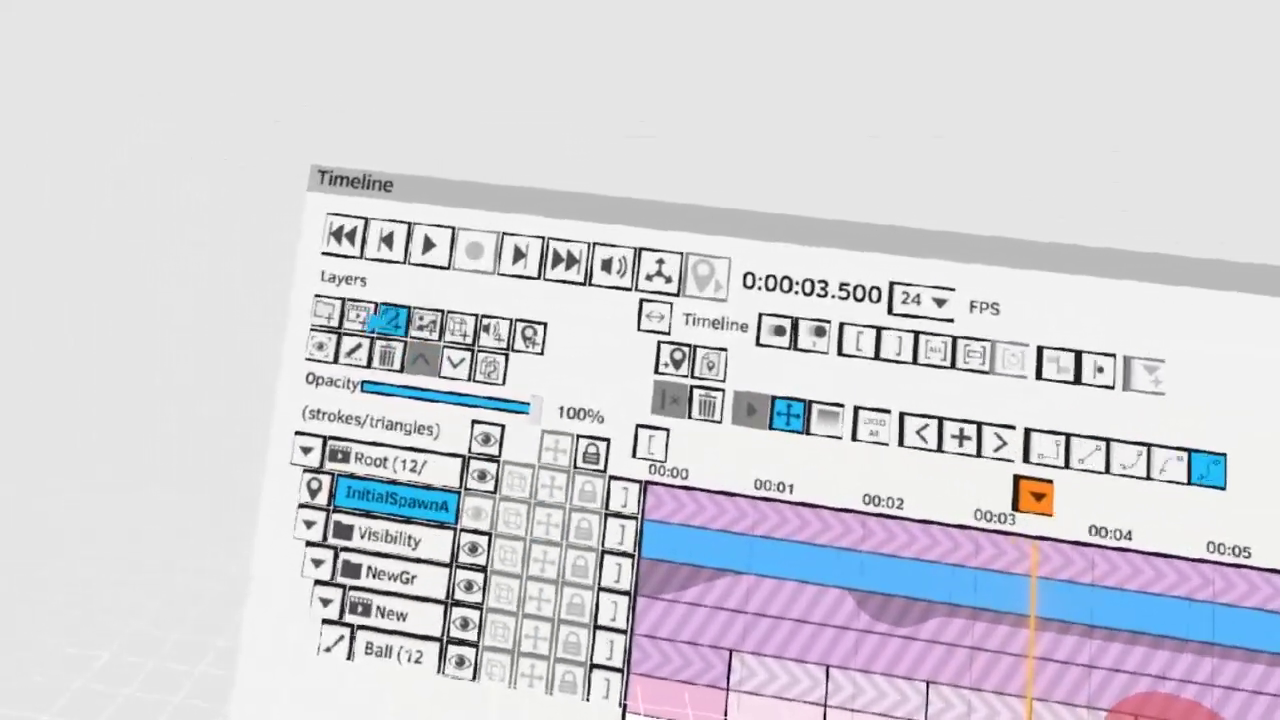
click(240, 284)
click(400, 346)
click(380, 545)
click(396, 346)
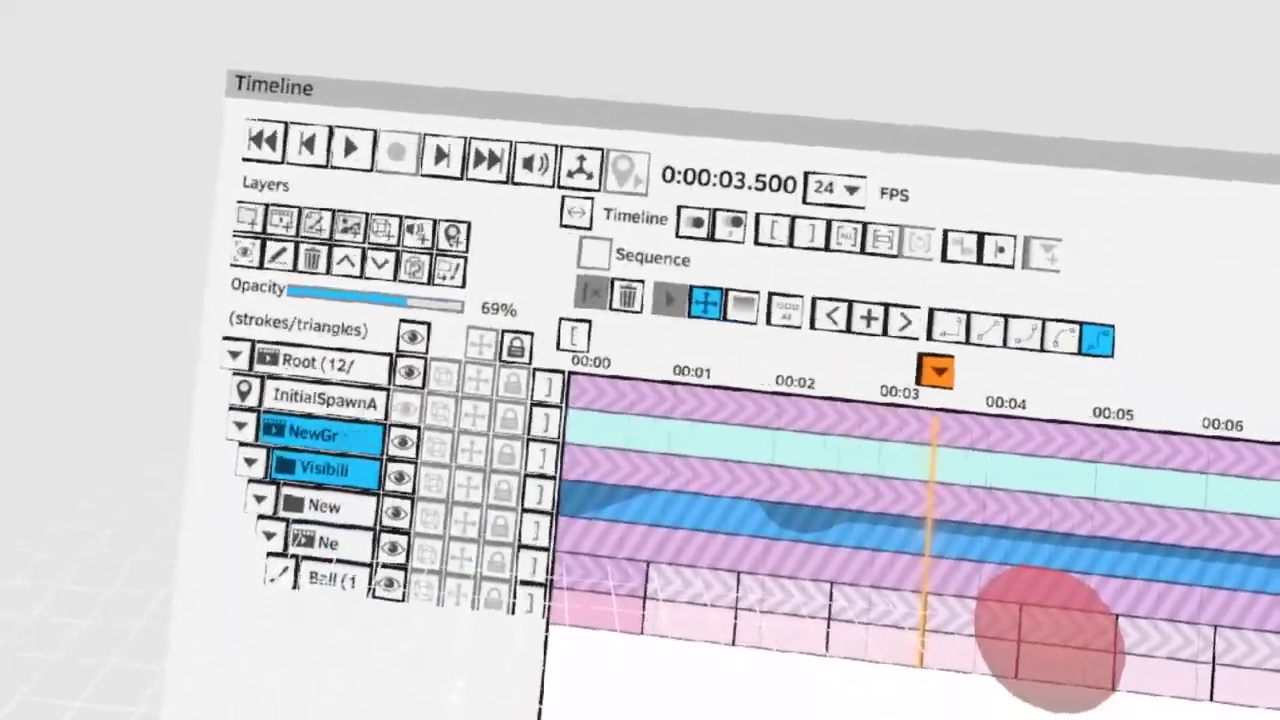
click(318, 434)
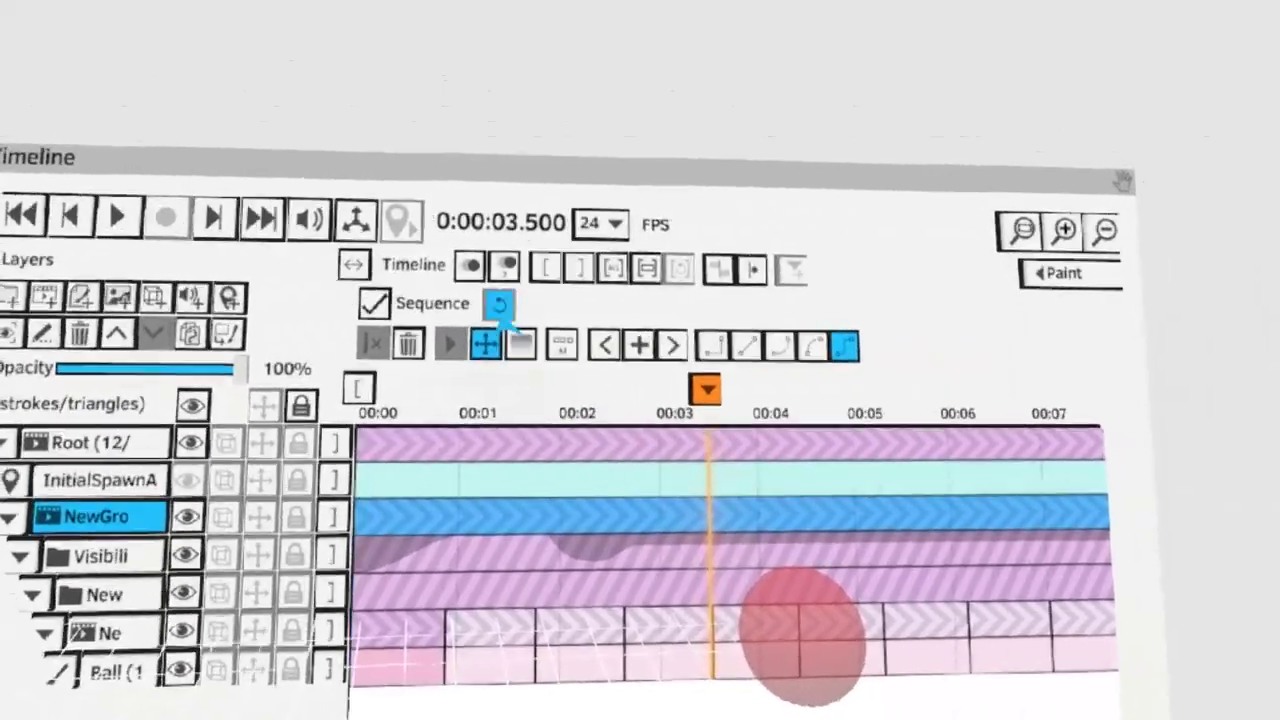
click(498, 305)
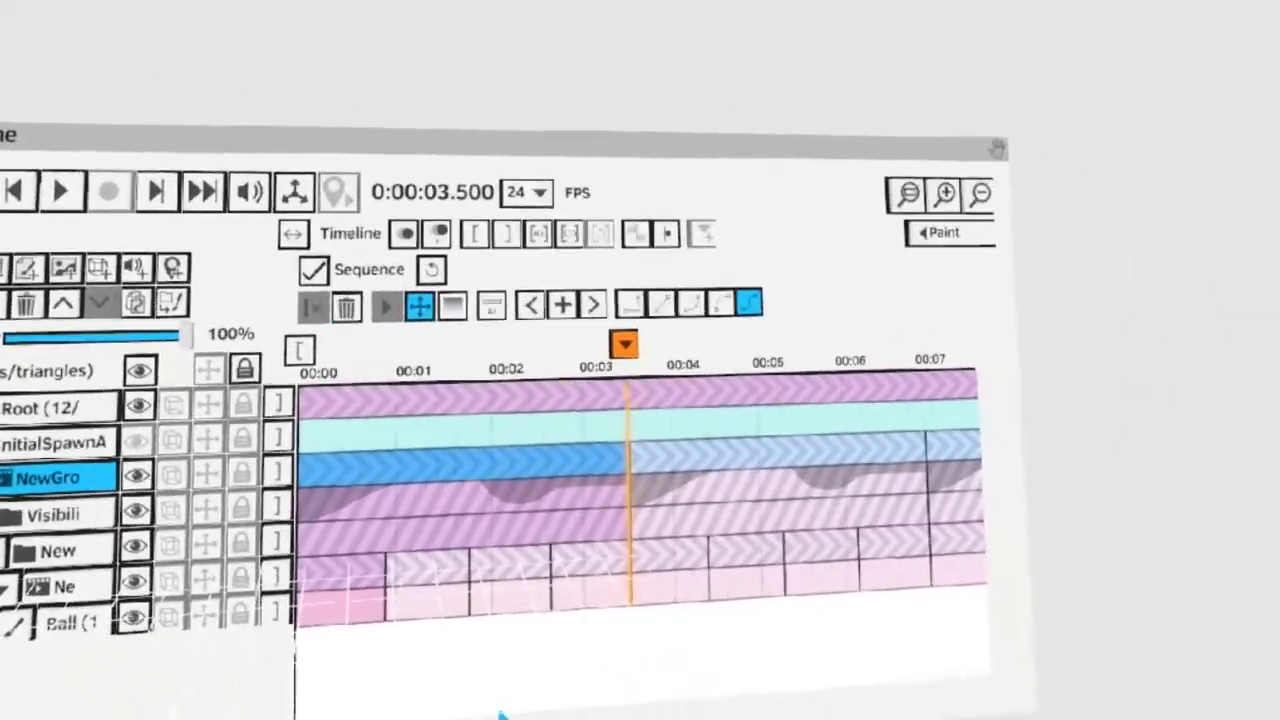